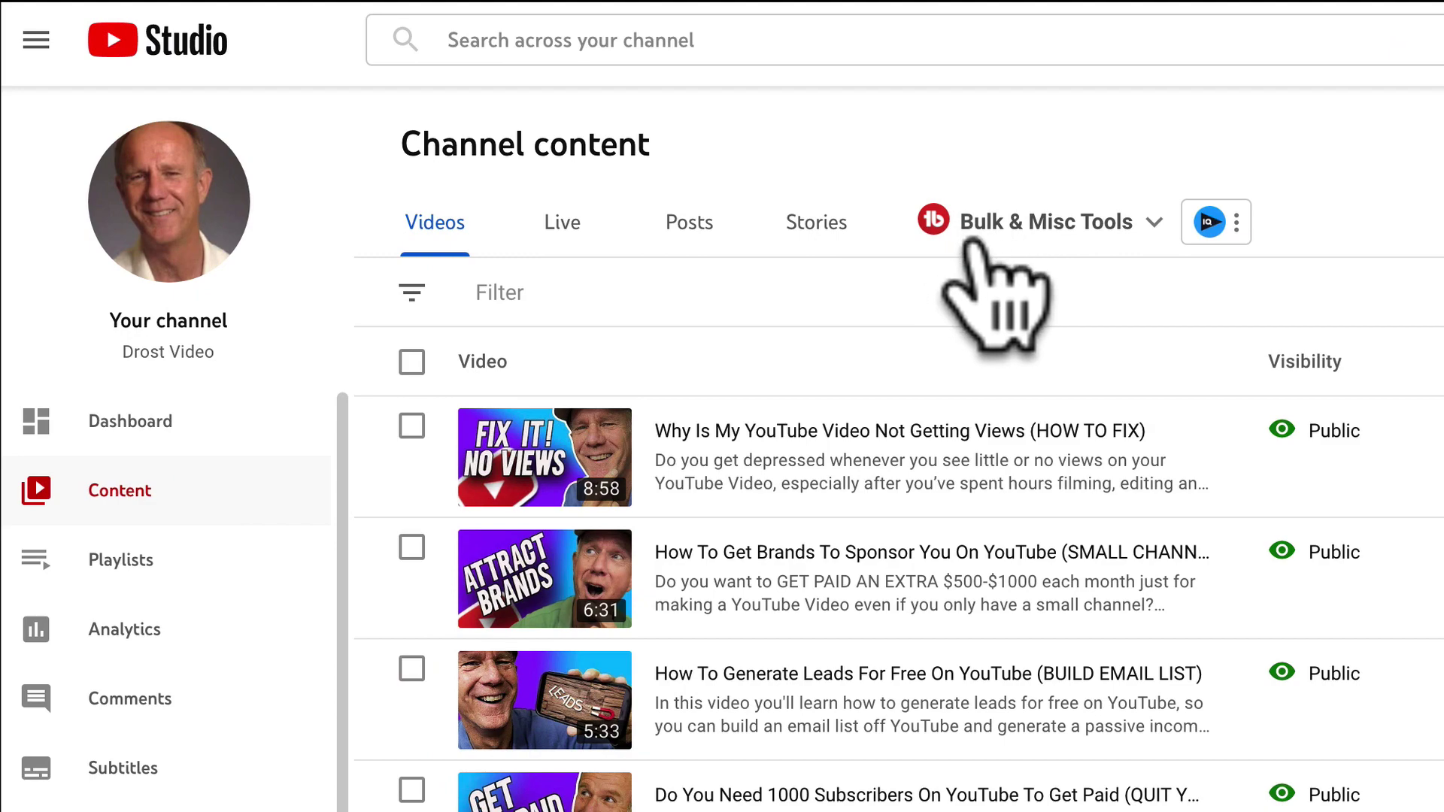
- Open TubeBuddy's Bulk Find/Replace/Append with the Find and Replace Text action, searching titles and descriptions
left_click(1117, 226)
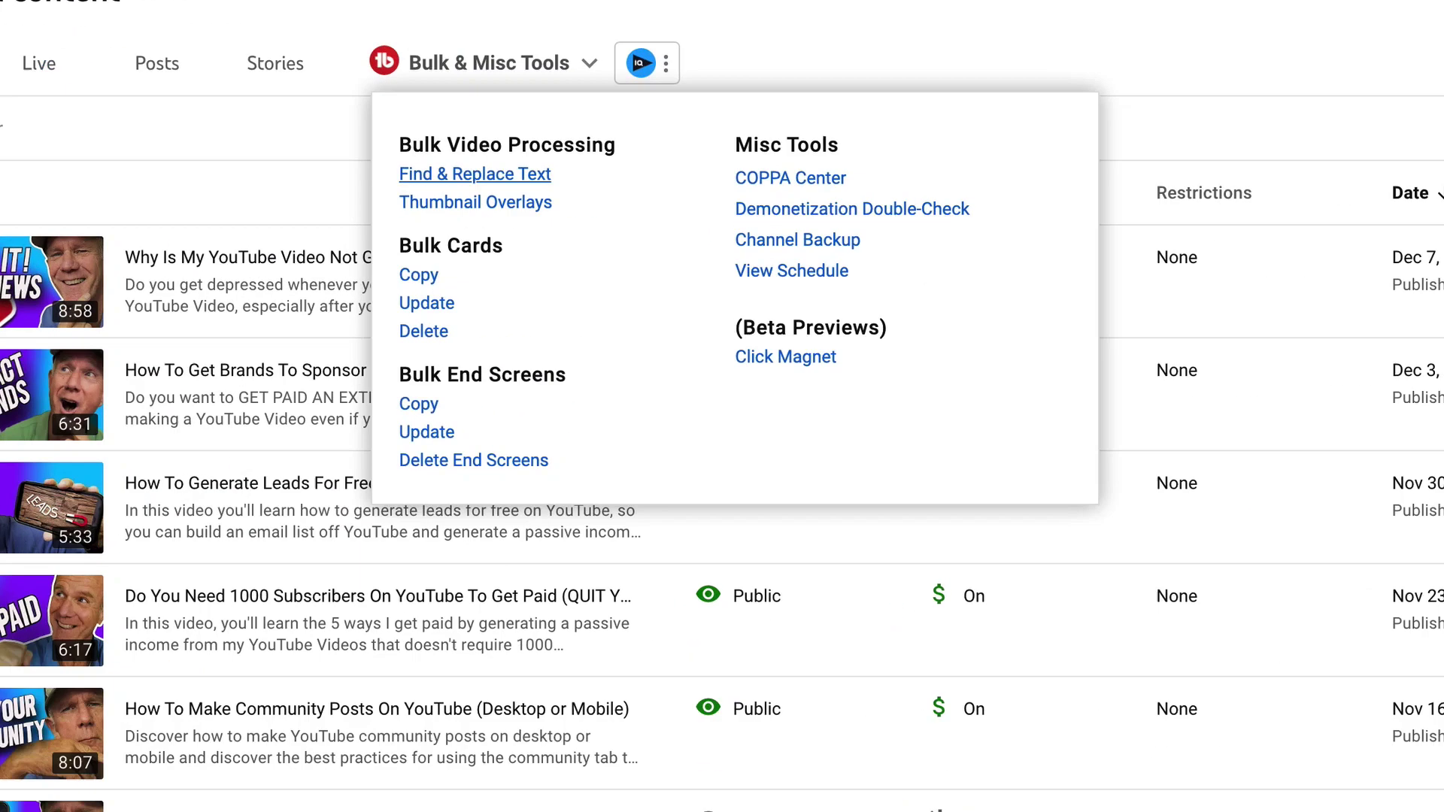
left_click(475, 174)
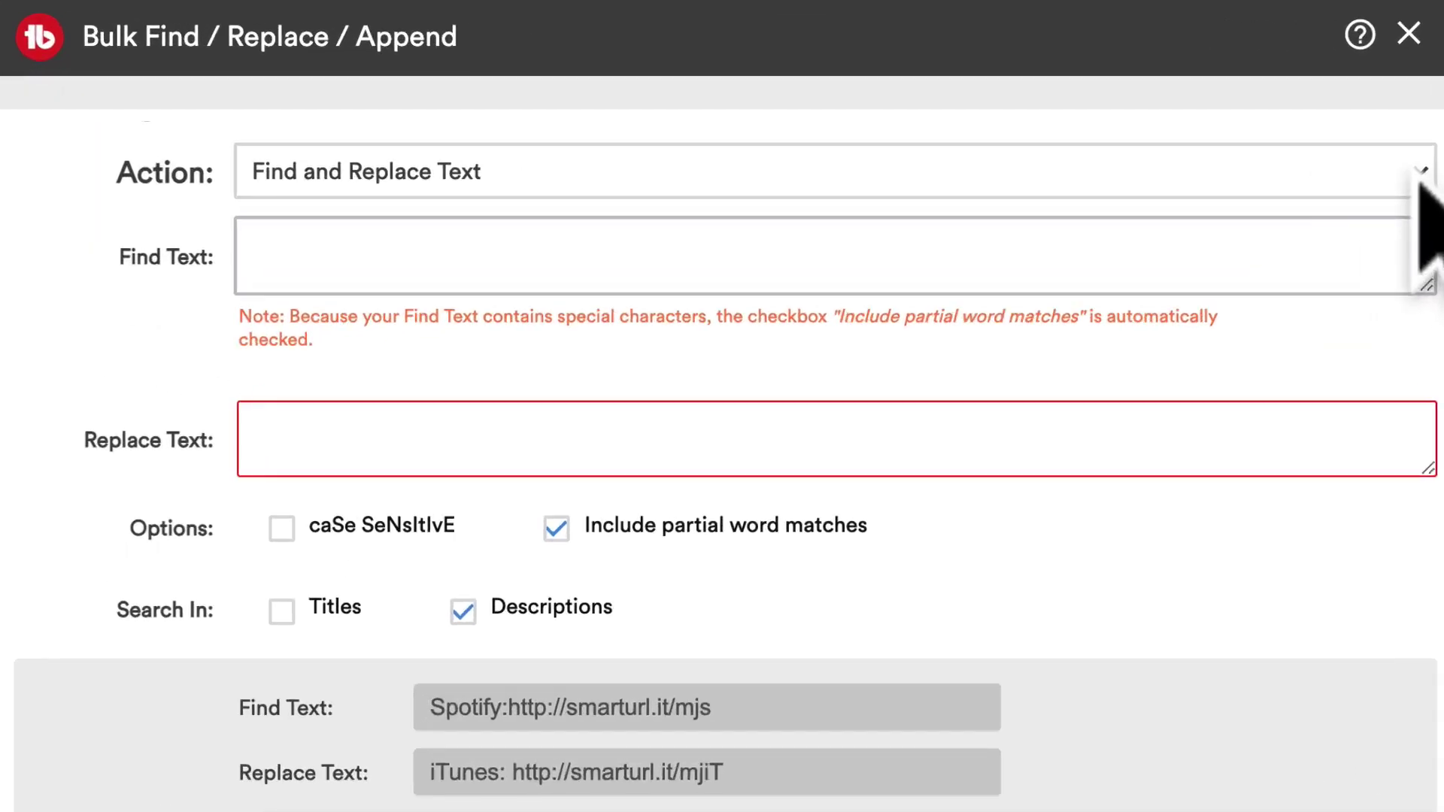
left_click(1422, 172)
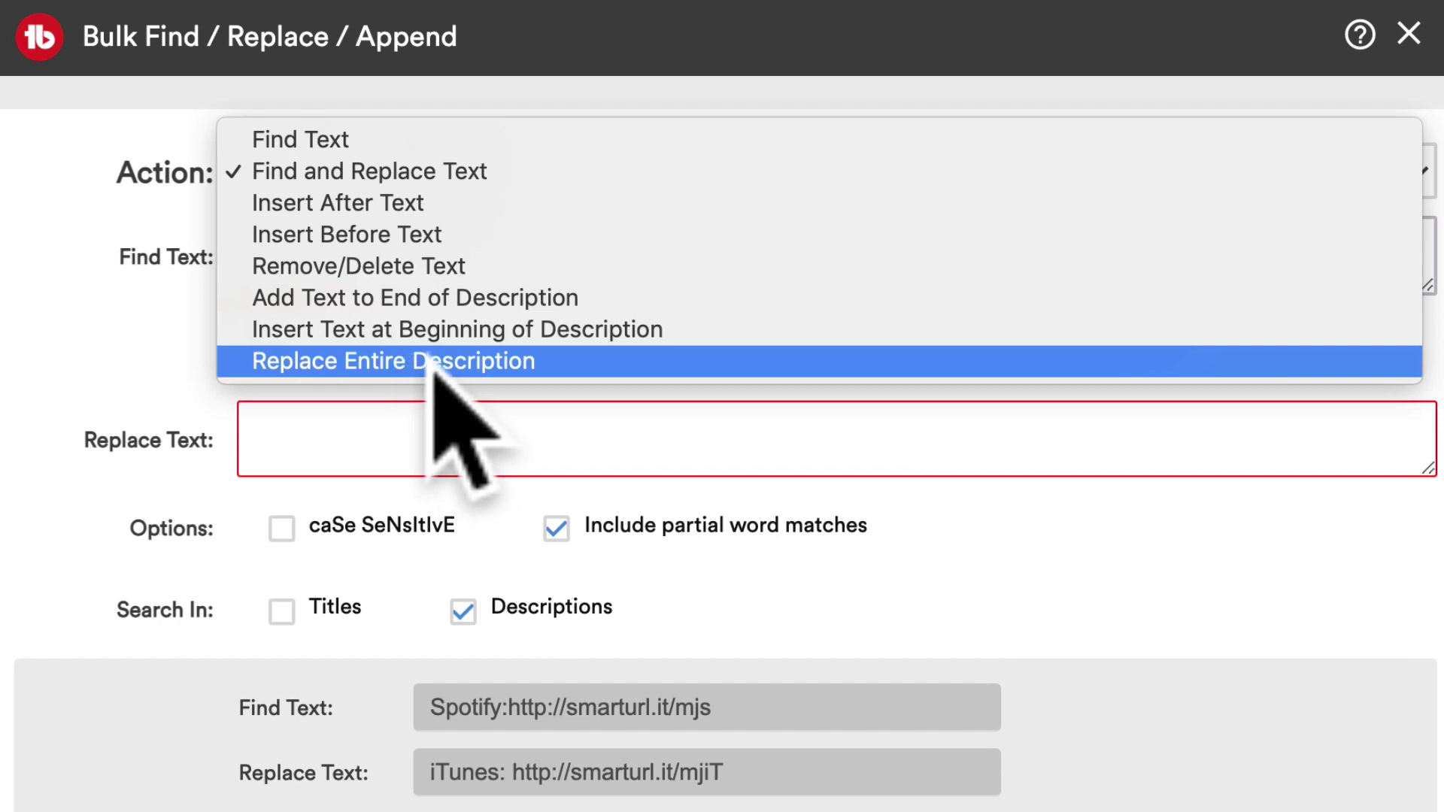
left_click(468, 622)
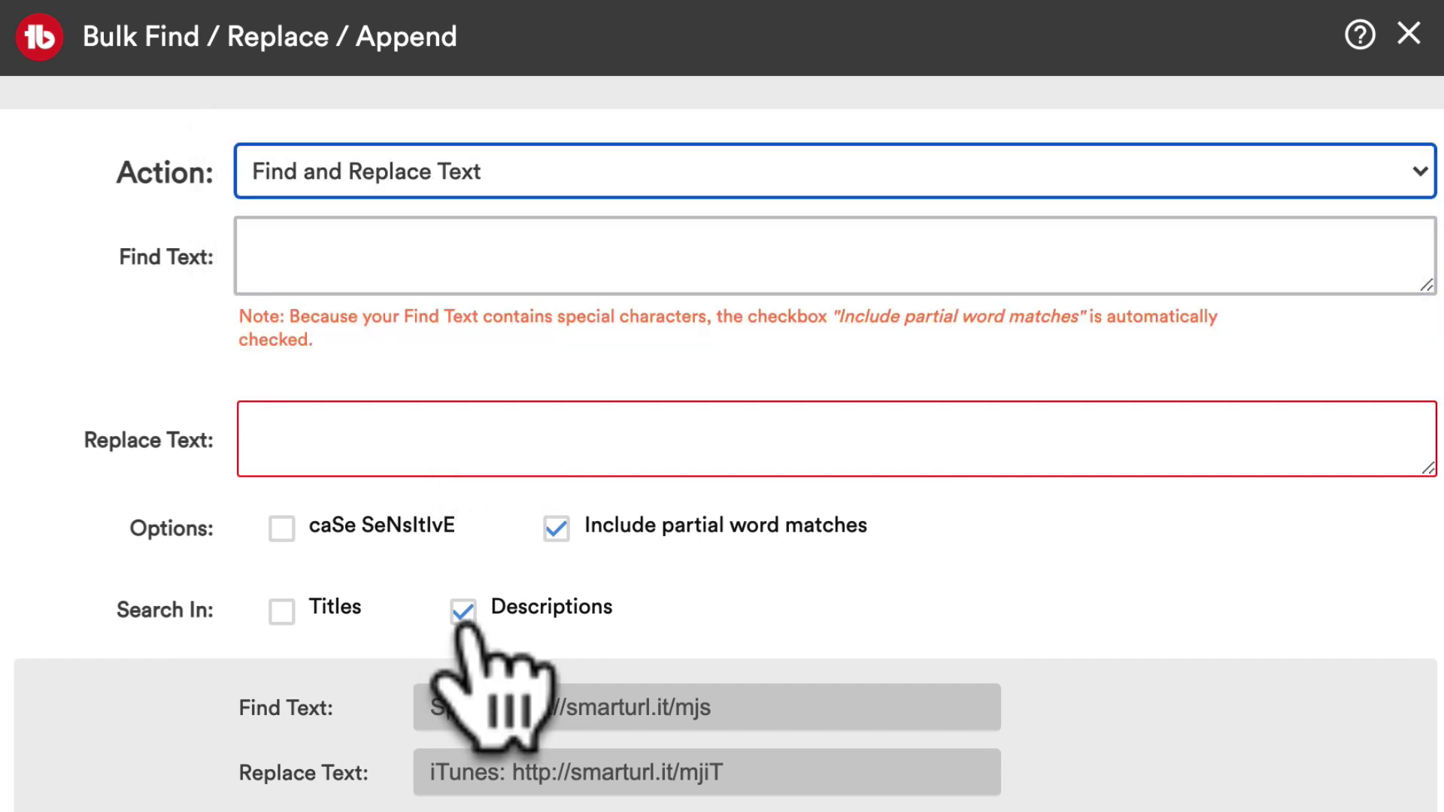
left_click(281, 612)
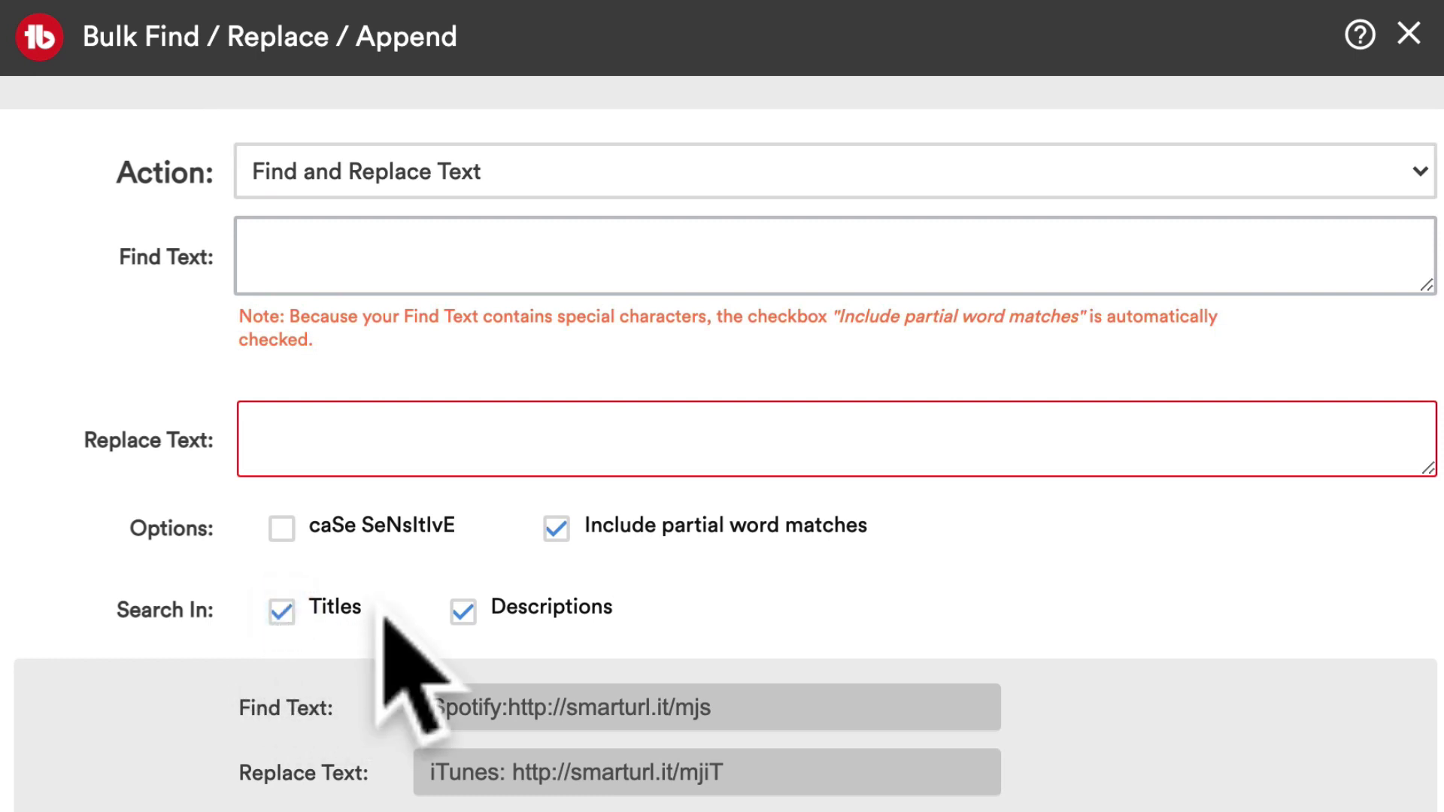
left_click(461, 615)
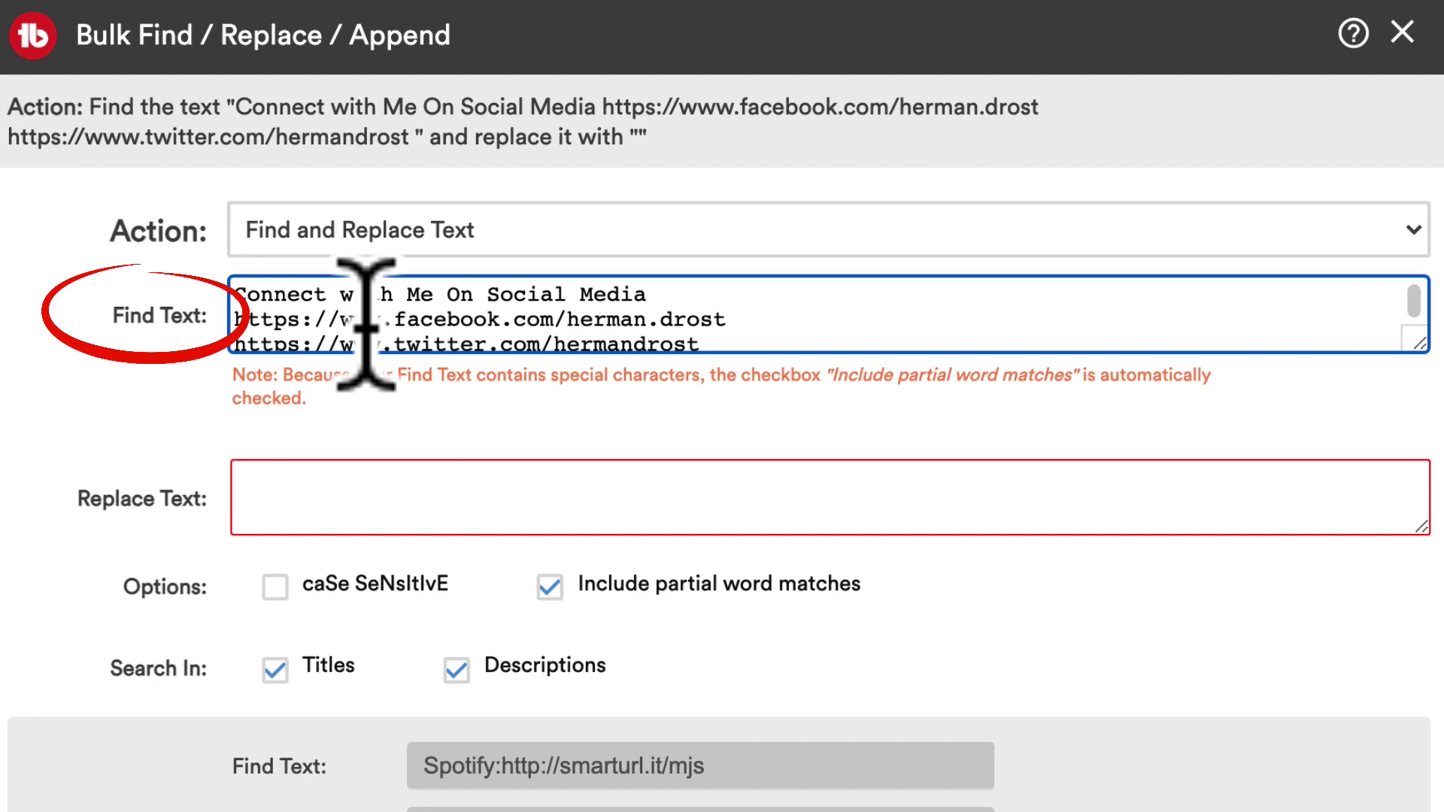
- Paste the new Instagram and Twitter links as Replace Text, untick Titles, and continue
scroll(366, 324, "down", 1)
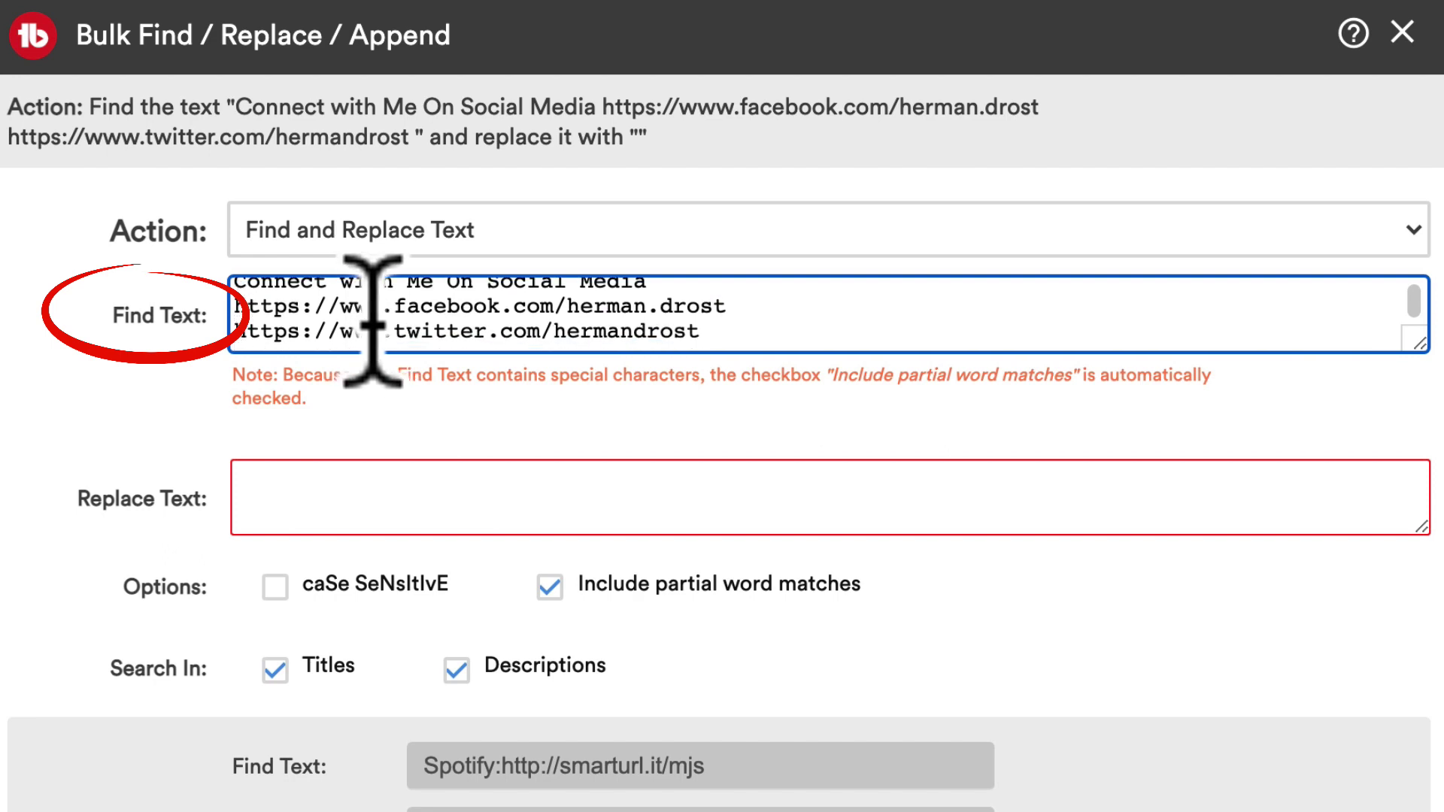
key("Tab")
type("Connect with Me On Social Media https://www.instagram/drostvideo https://www.twitter.com/drostvideo")
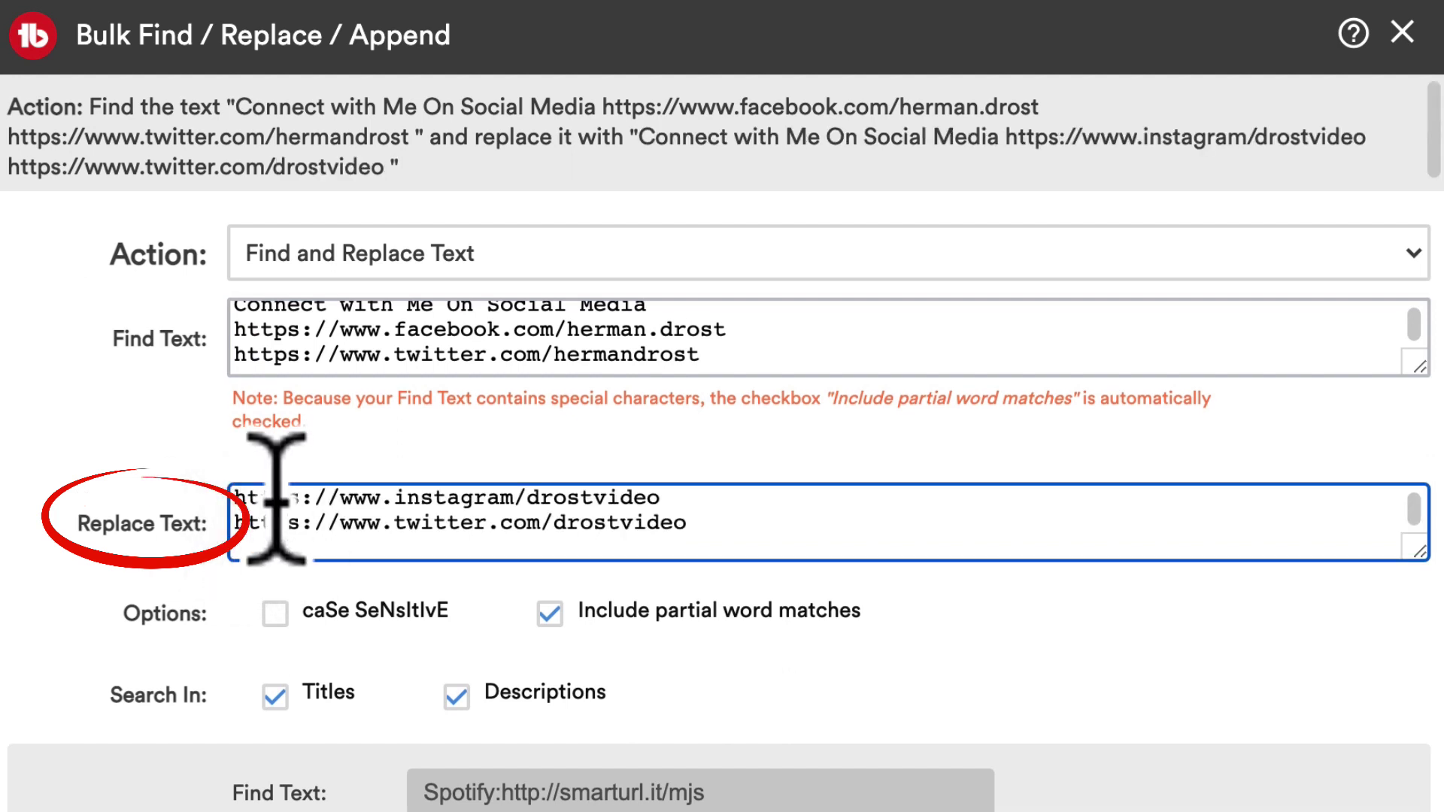
scroll(277, 502, "up", 1)
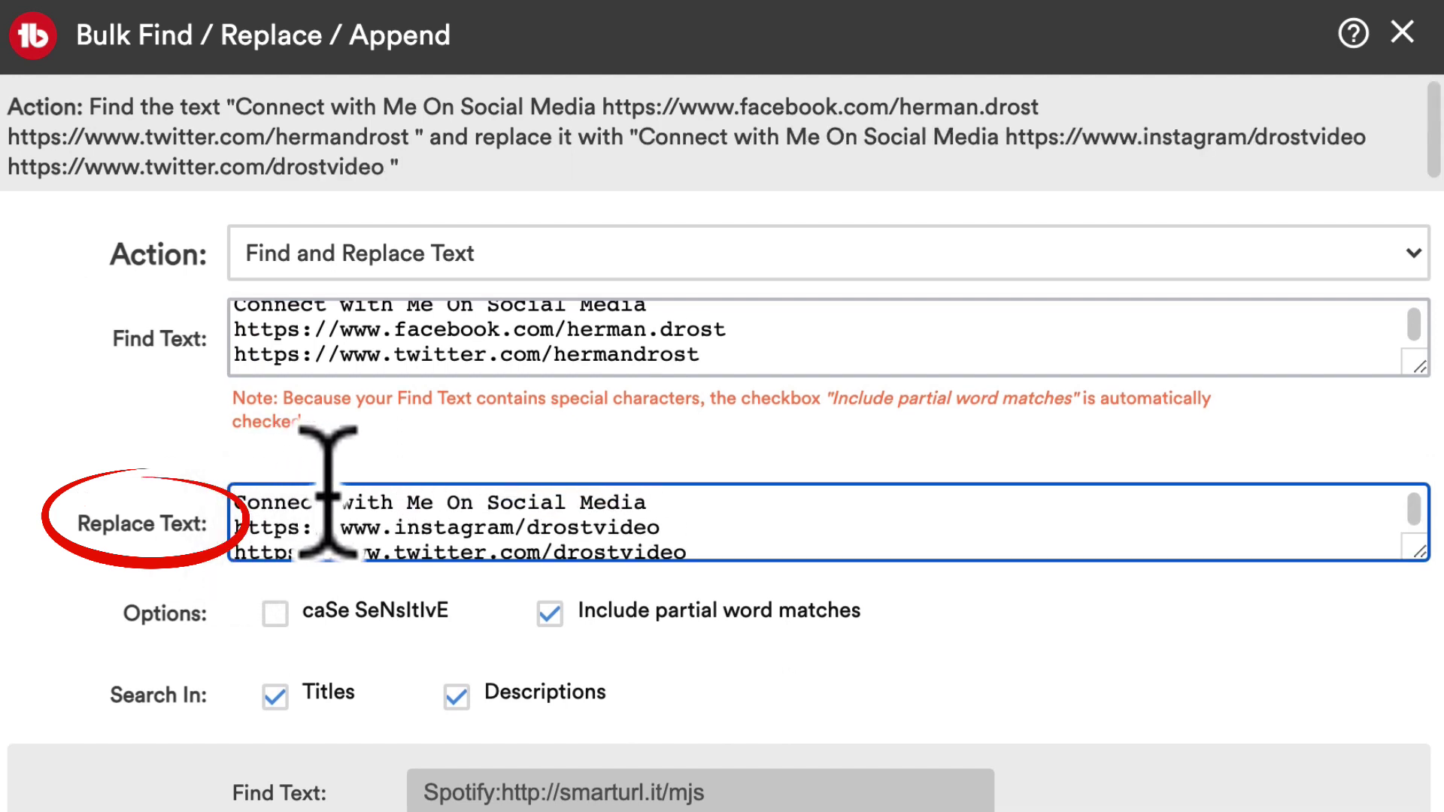
left_click(275, 695)
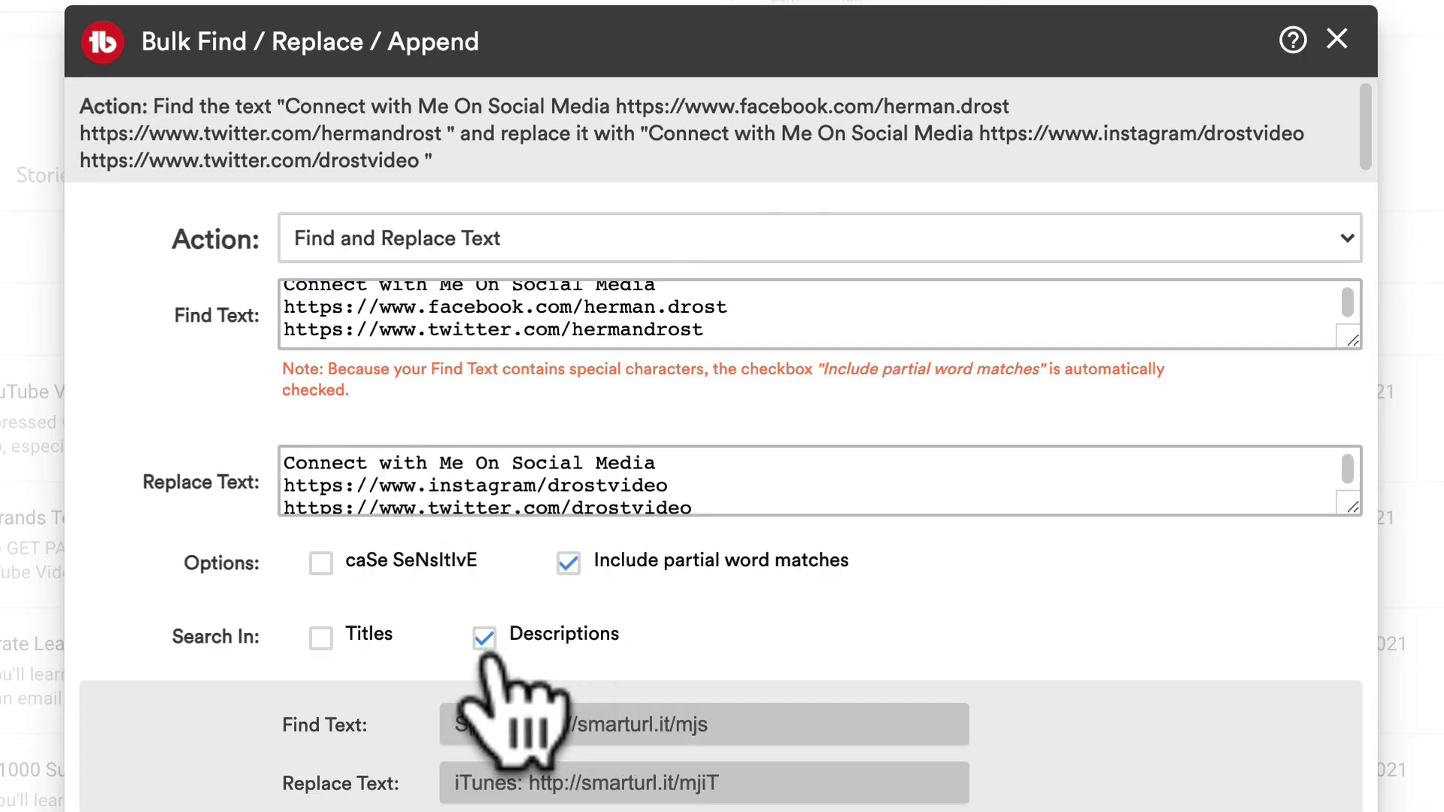
scroll(1128, 752, "down", 5)
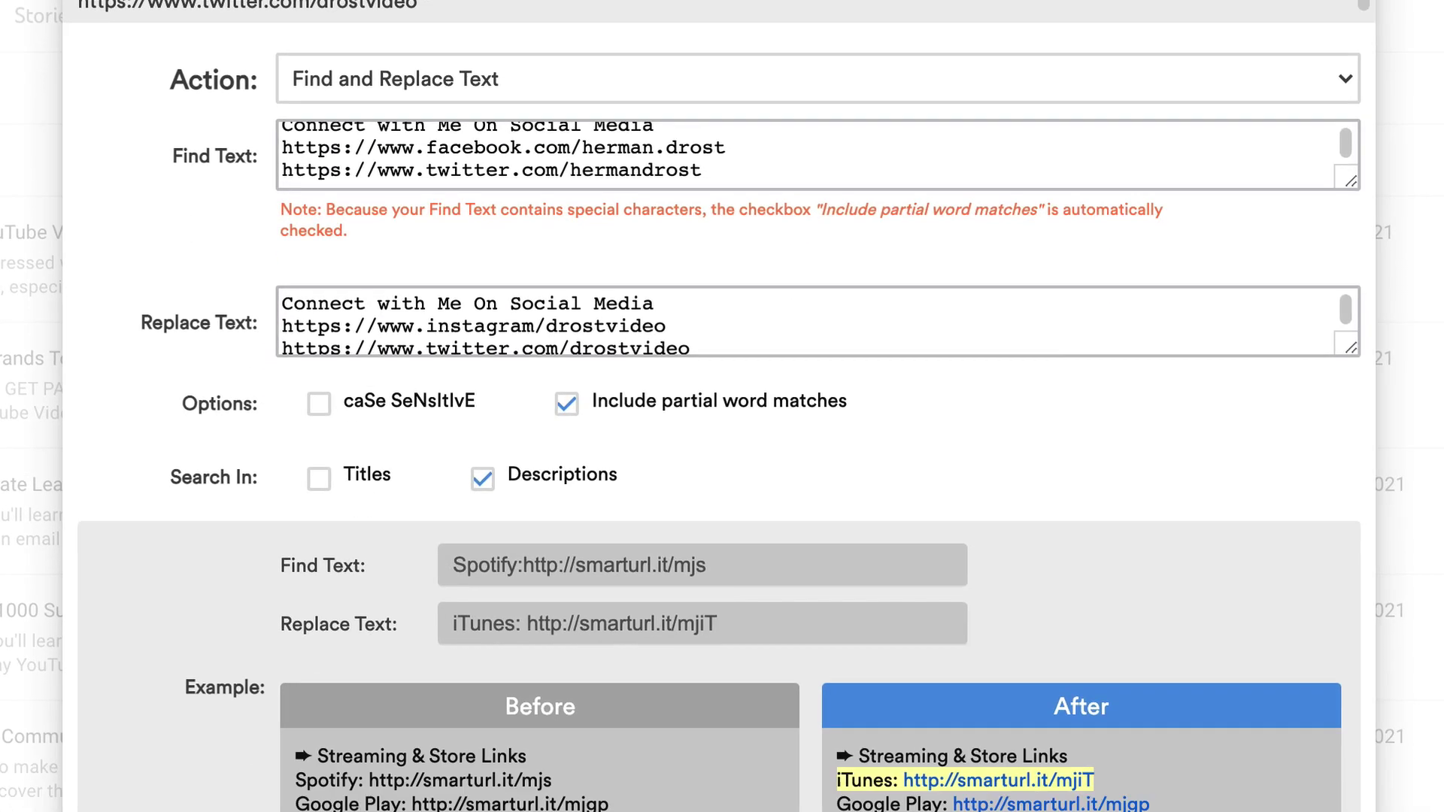
left_click(1278, 574)
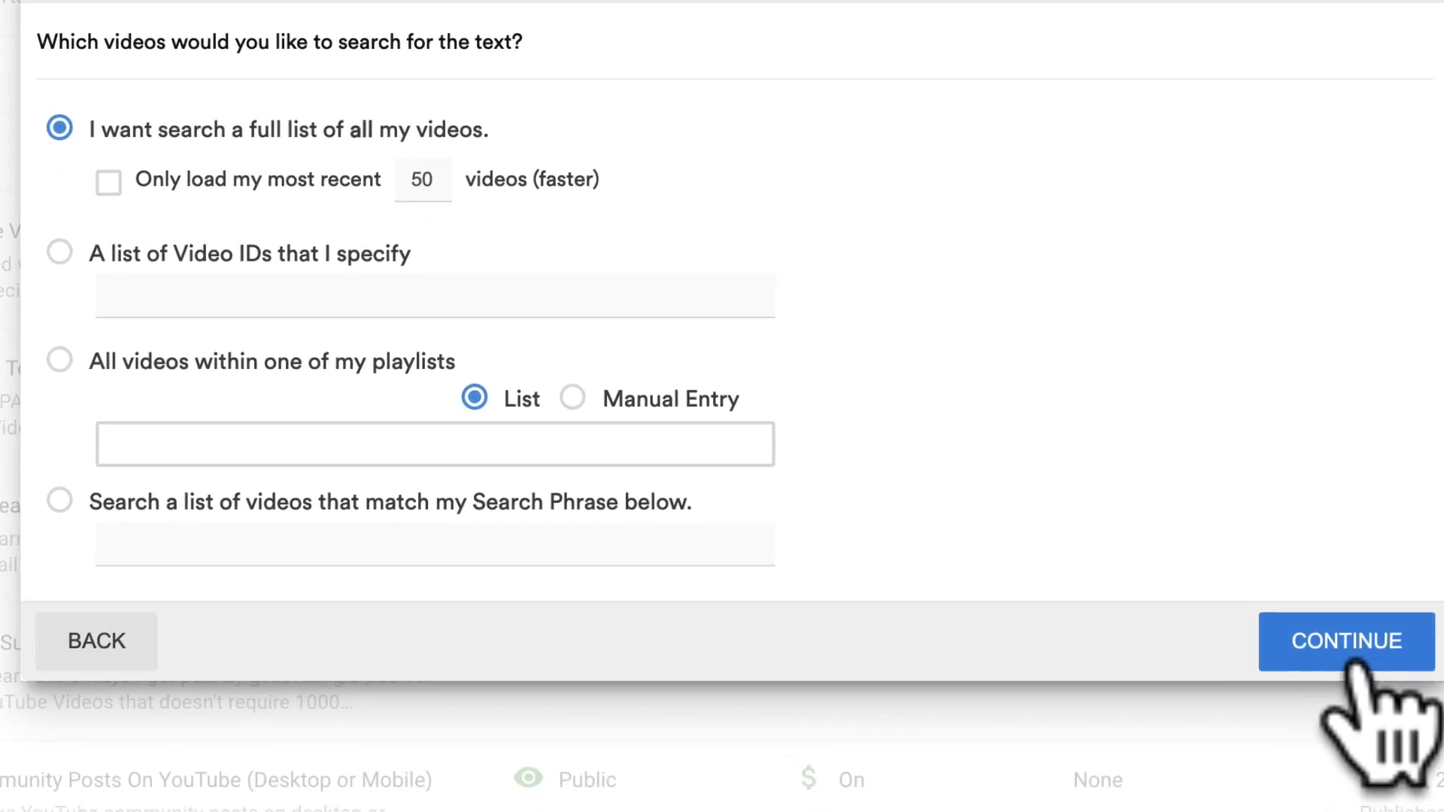
- Target the full video list filtered to Only Public Videos, selecting all 302
left_click(1308, 765)
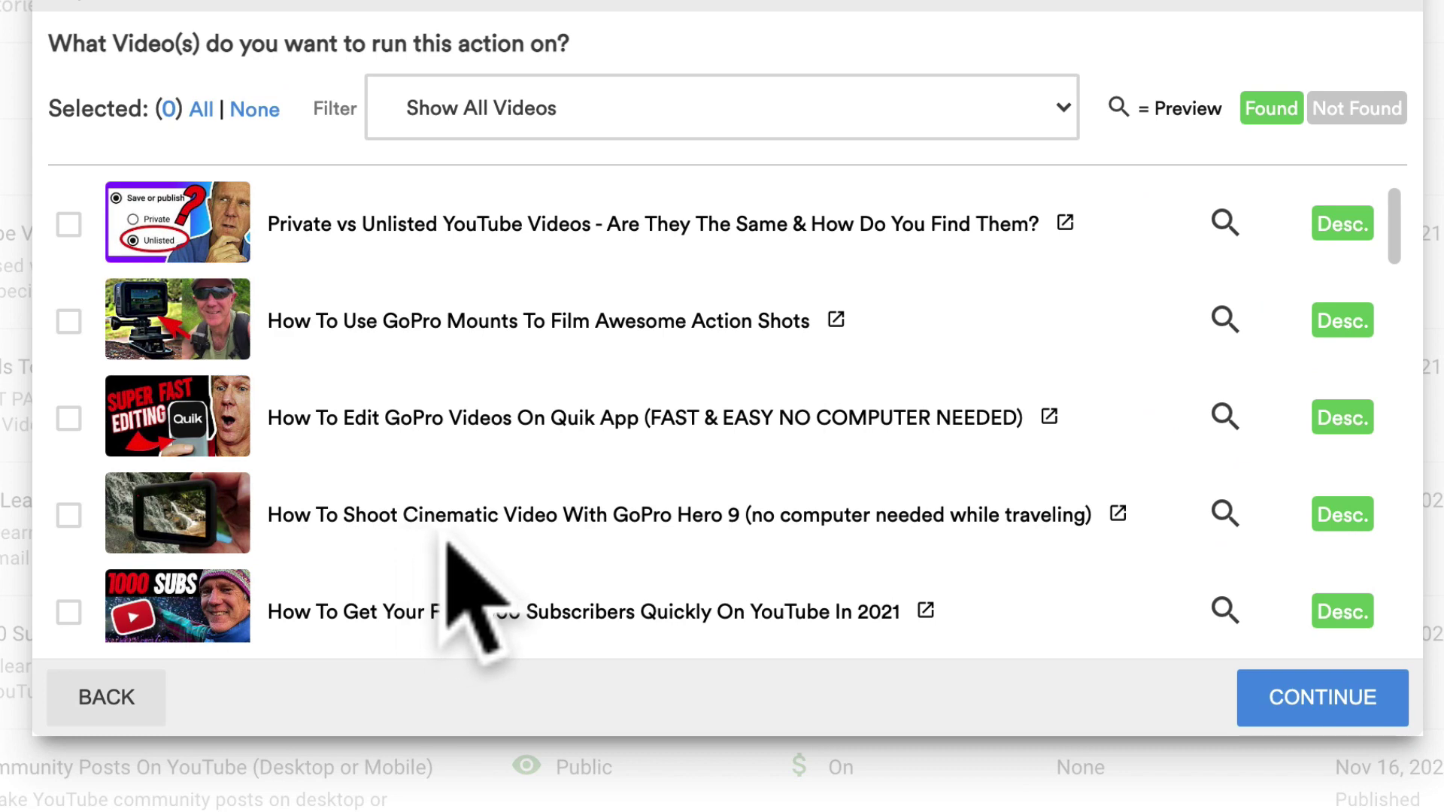
left_click(362, 127)
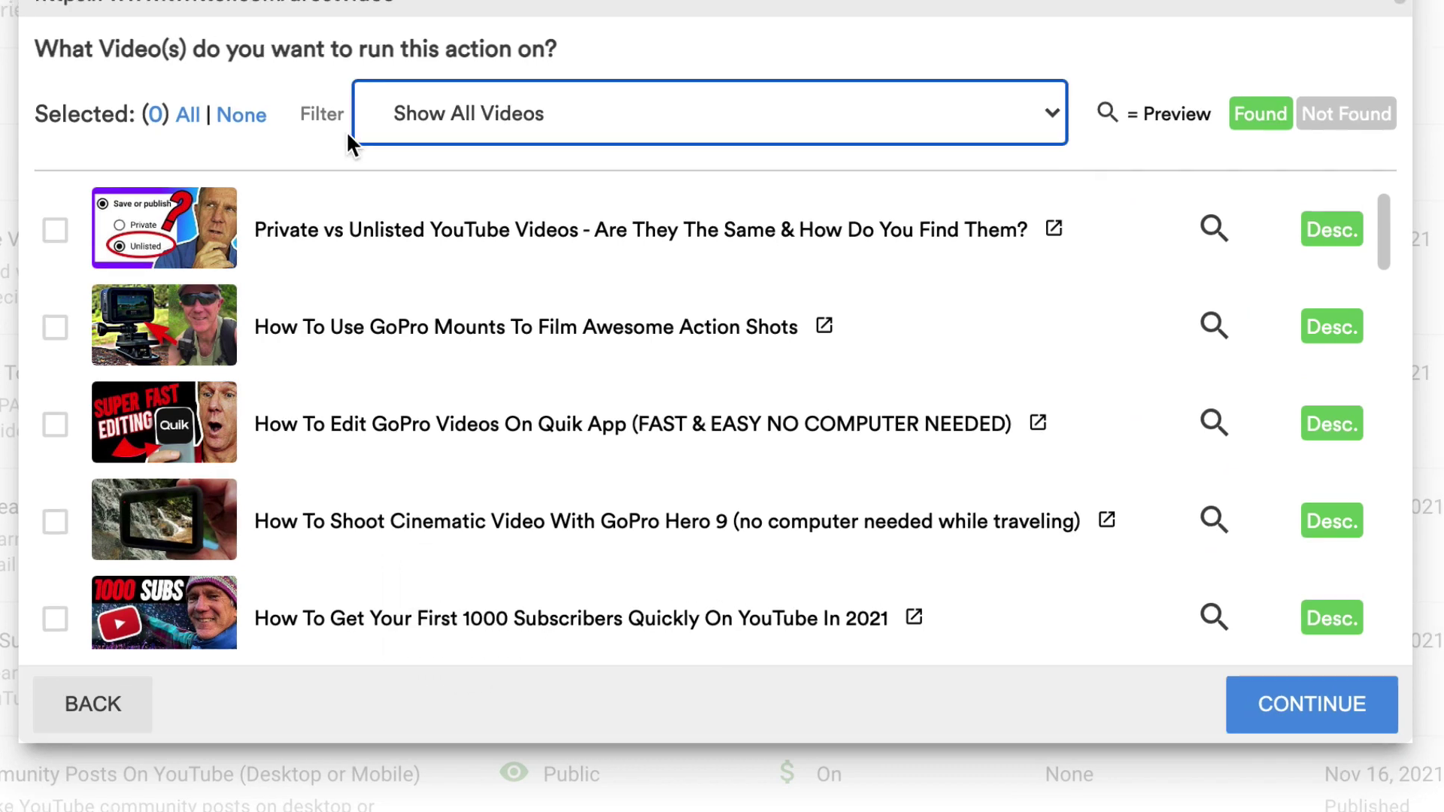
left_click(1044, 119)
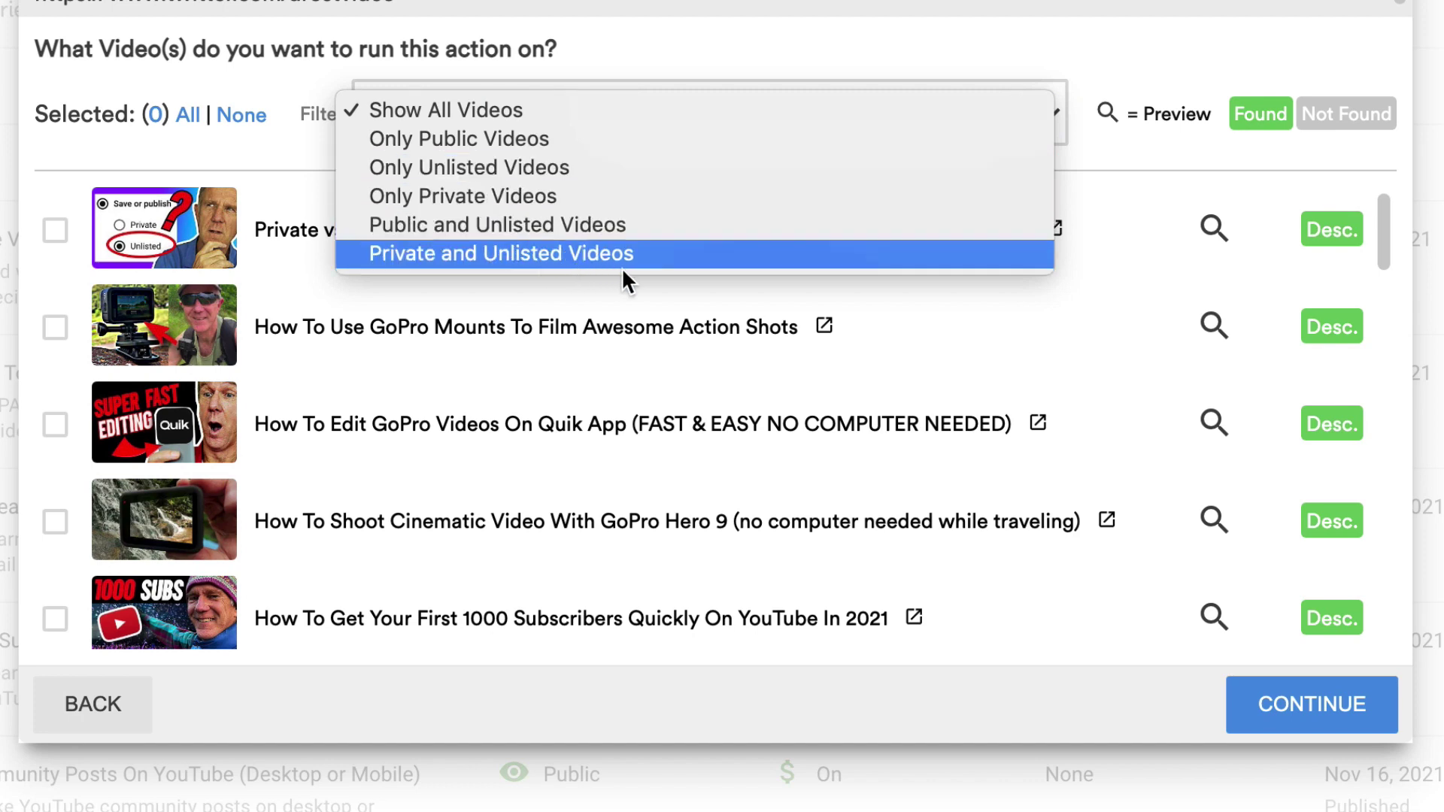
left_click(462, 142)
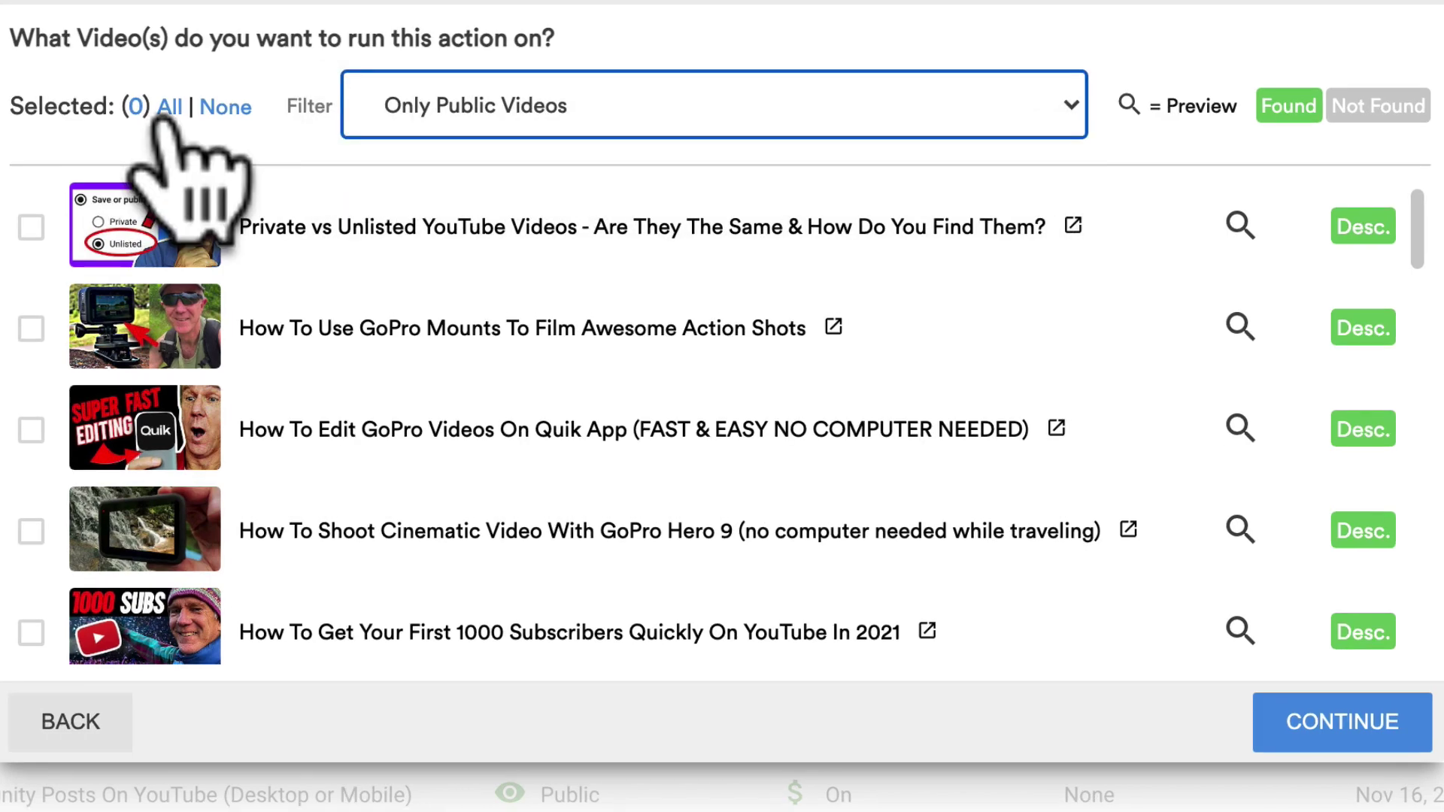
left_click(167, 107)
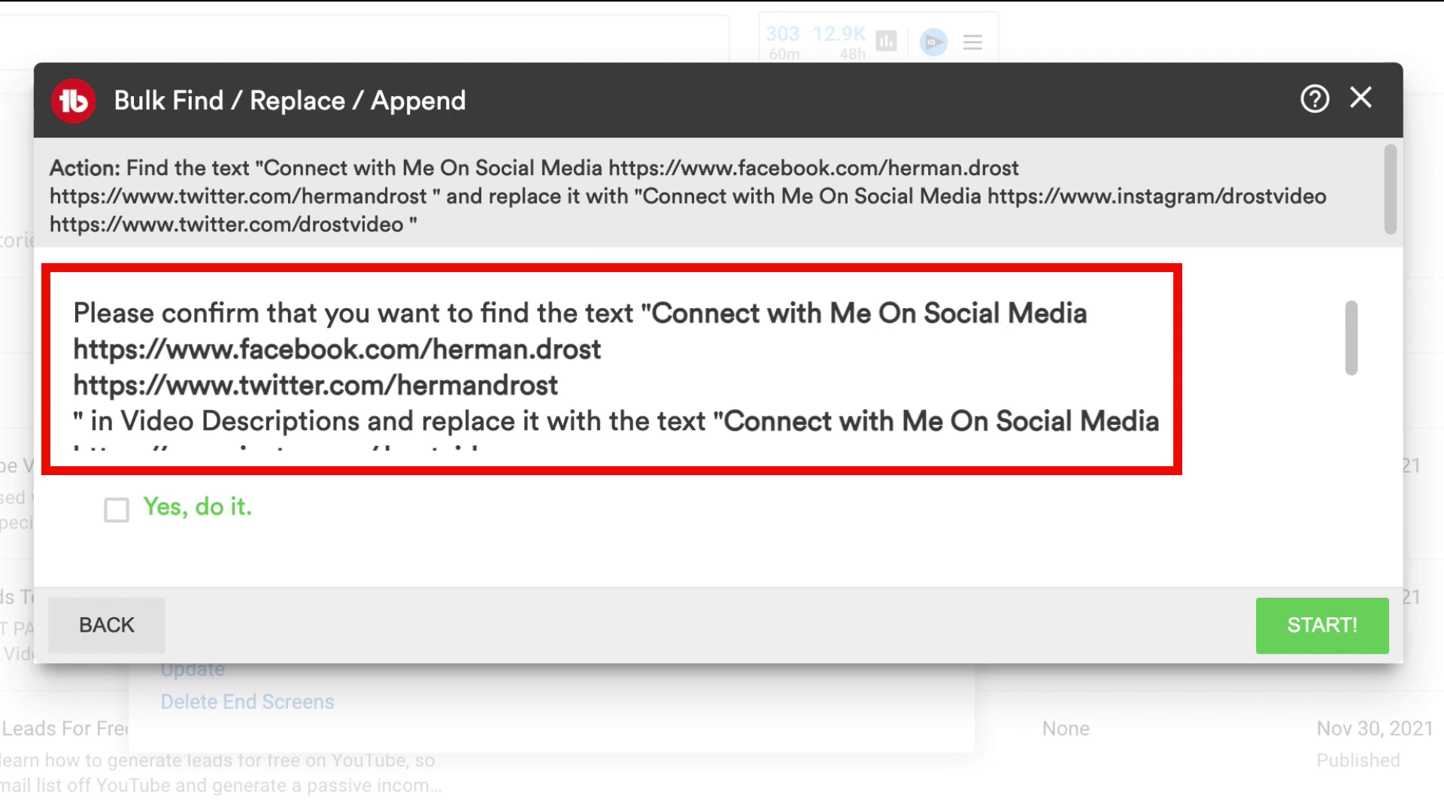
- Read through the Facebook-to-Instagram summary and tick 'Yes, do it.'
scroll(617, 368, "down", 1)
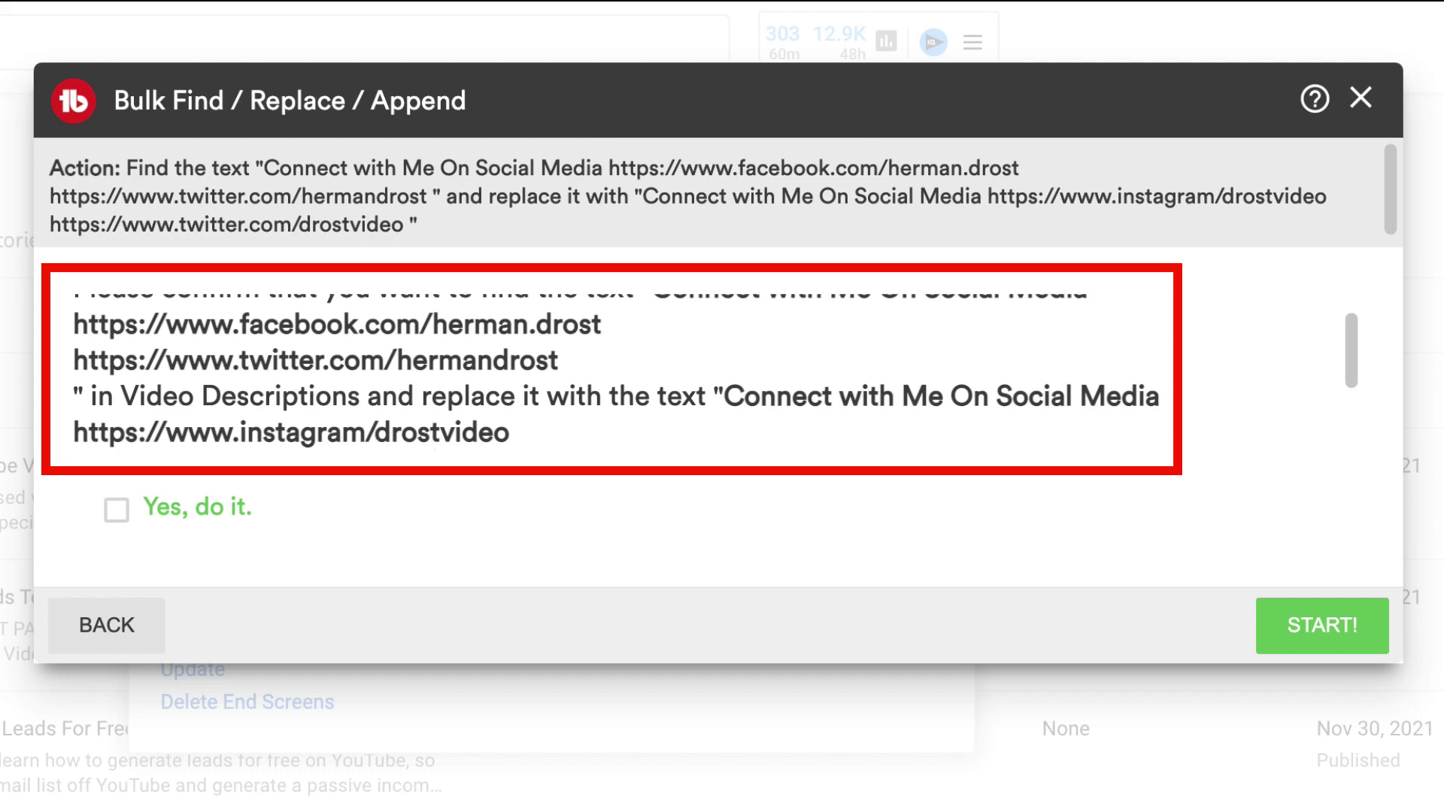
scroll(616, 369, "down", 1)
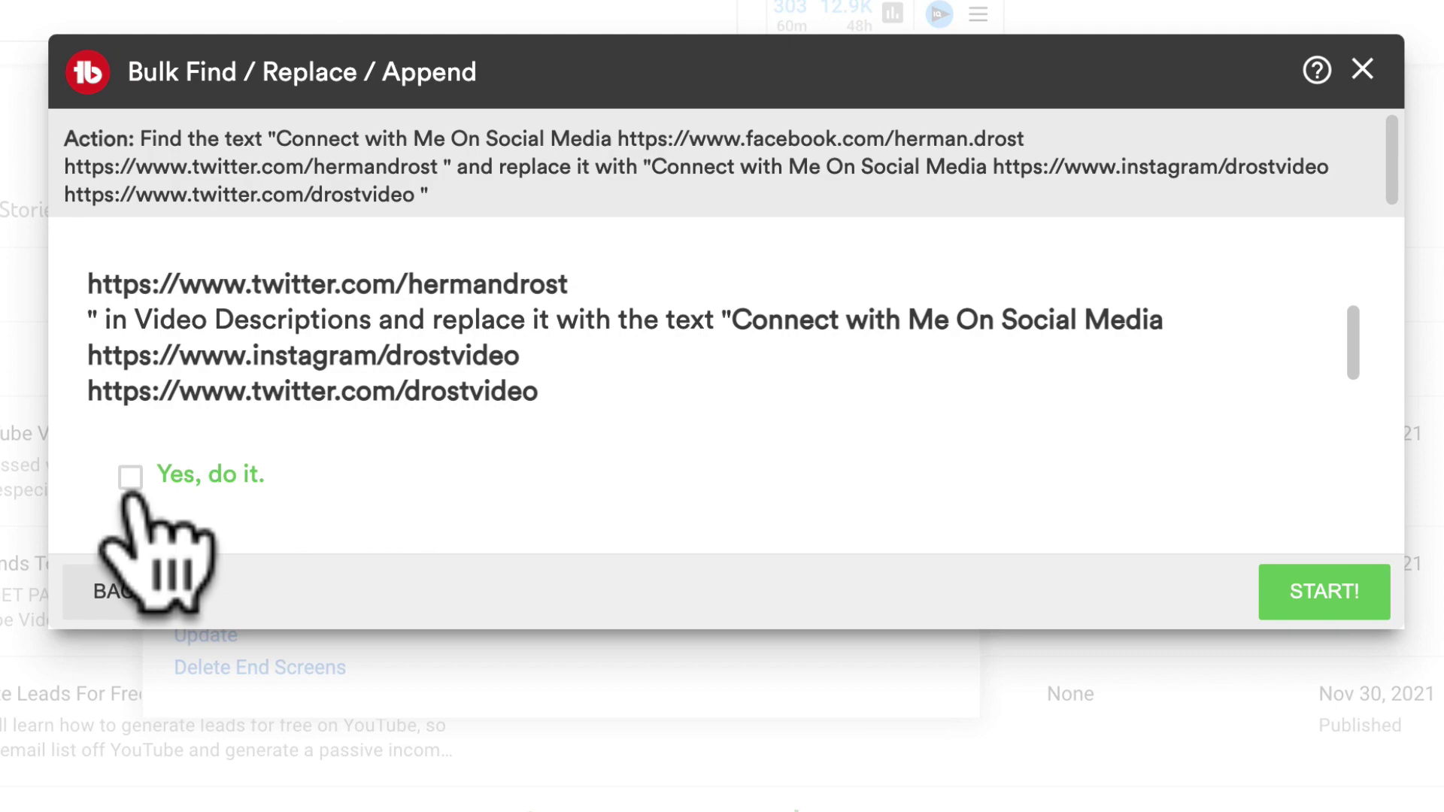
left_click(116, 509)
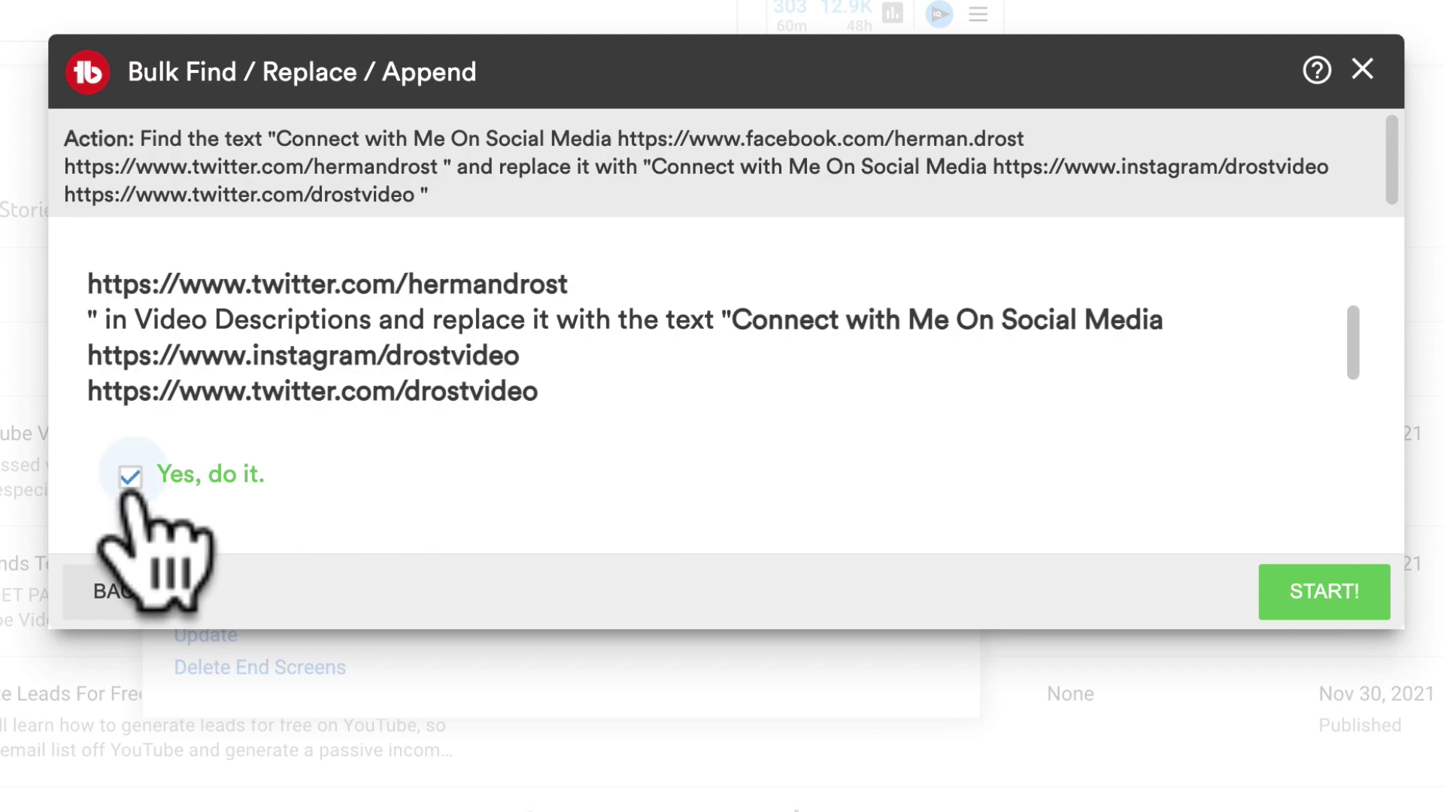
- Start the Facebook-to-Instagram link replacement across the 302 public videos
left_click(1312, 590)
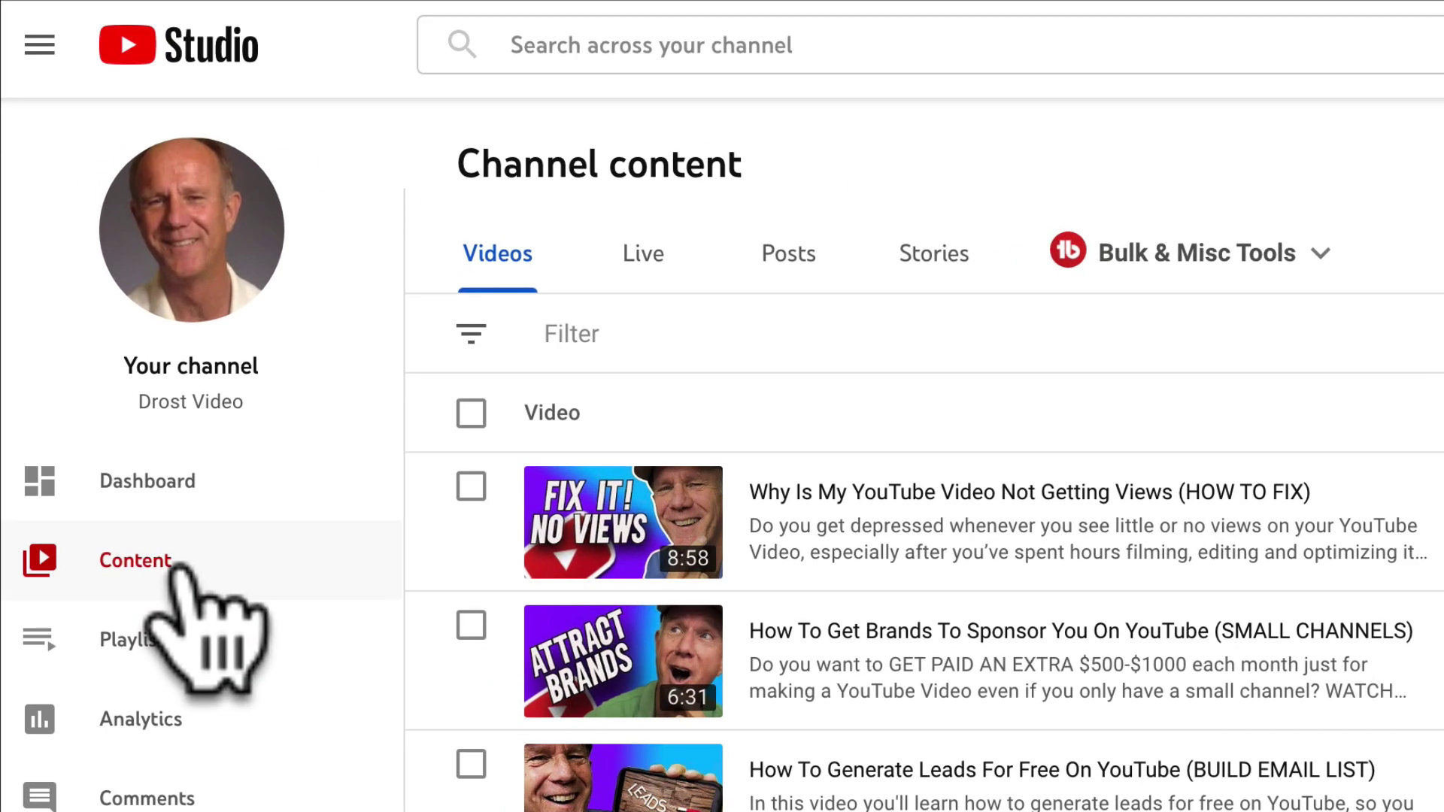
- Set up a titles-only Find and Replace of 2021 with 2022 and continue
left_click(1167, 269)
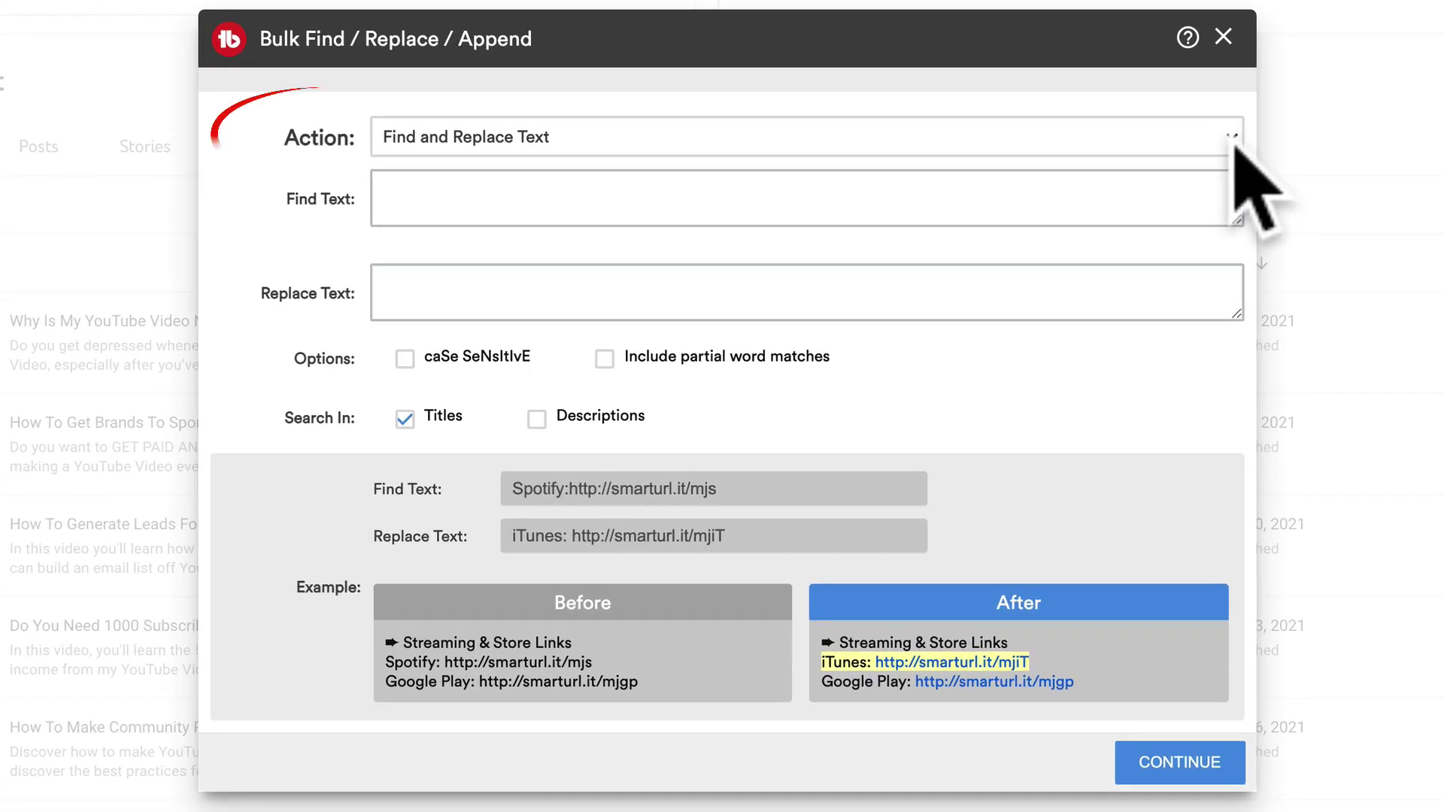
left_click(1233, 141)
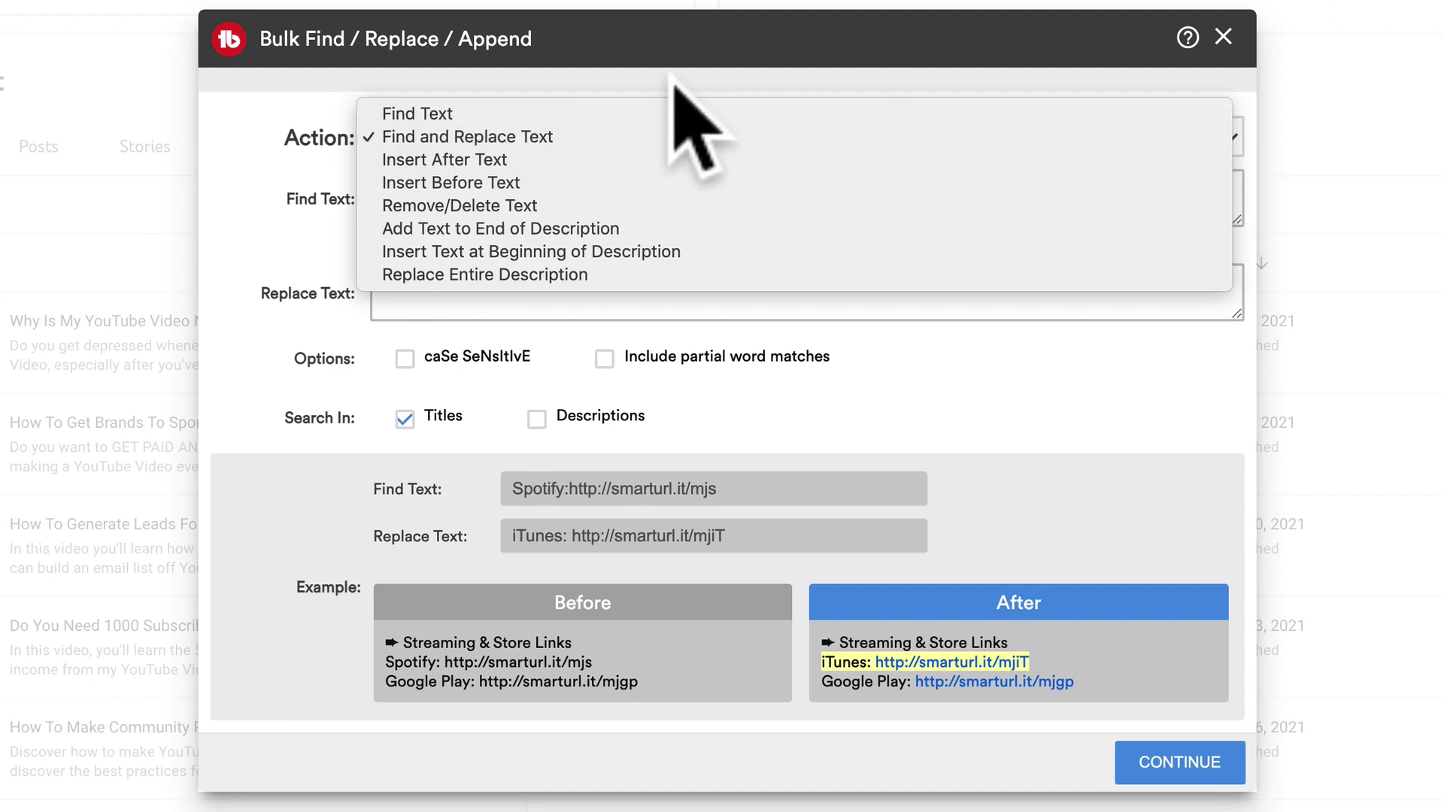
left_click(526, 138)
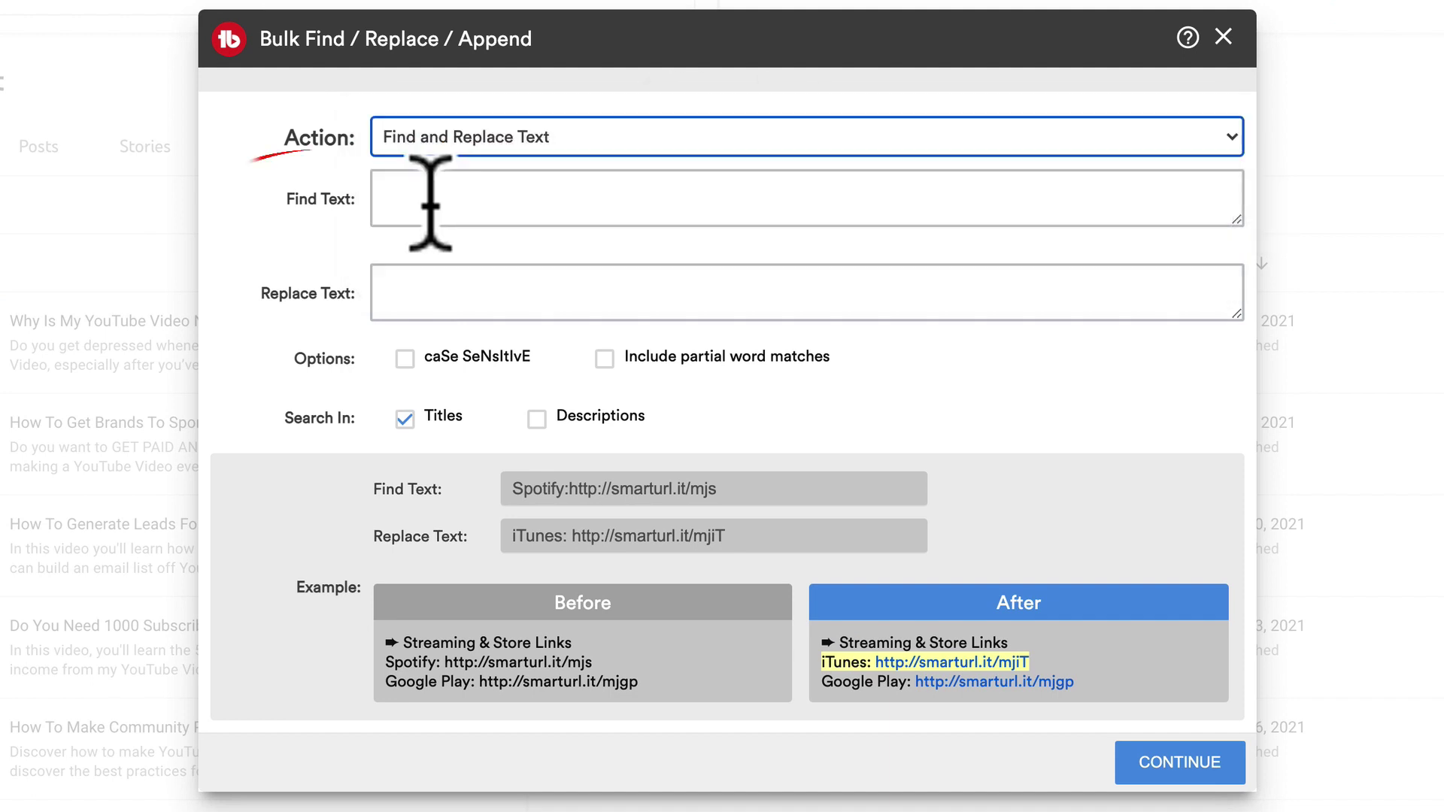
left_click(440, 208)
type("2021")
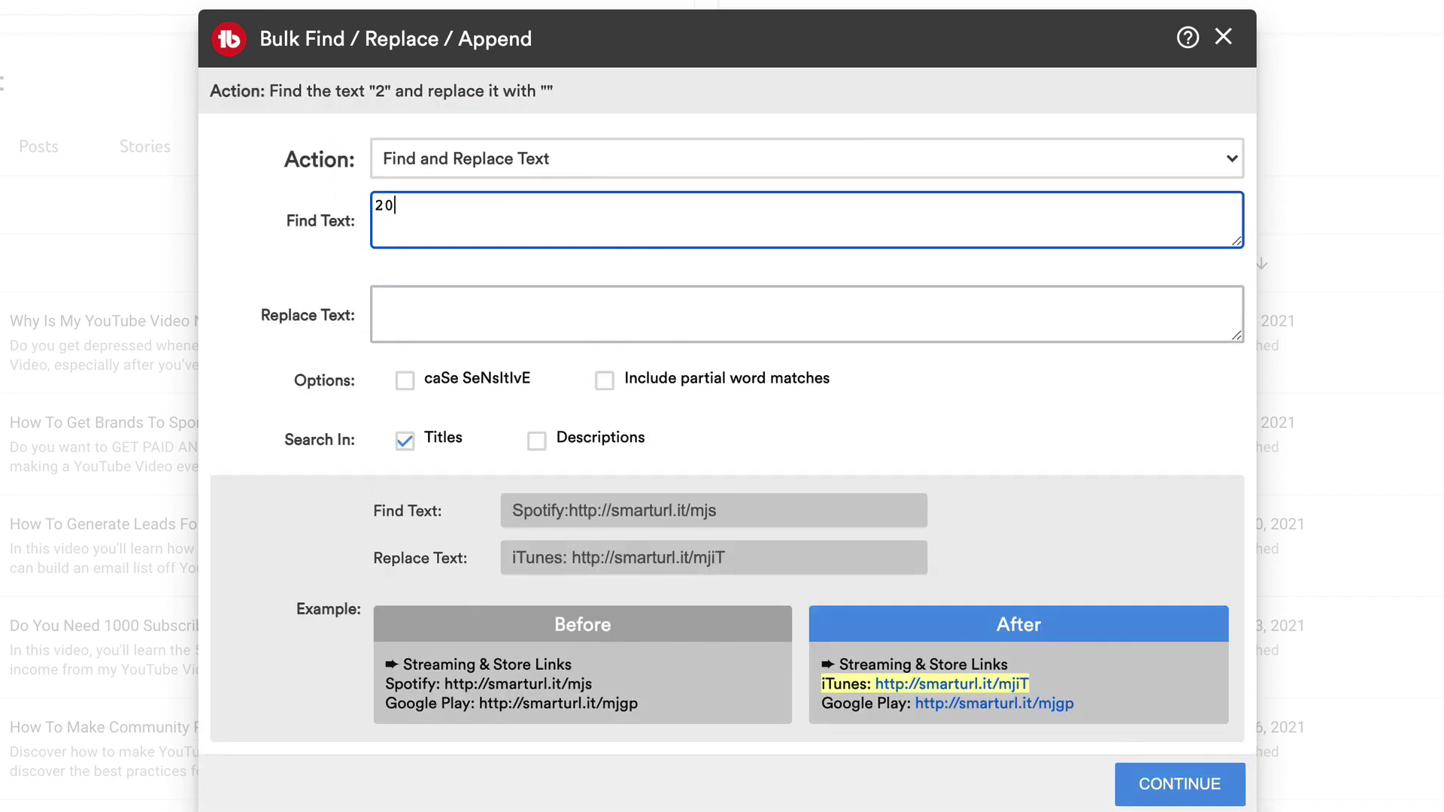
left_click(465, 307)
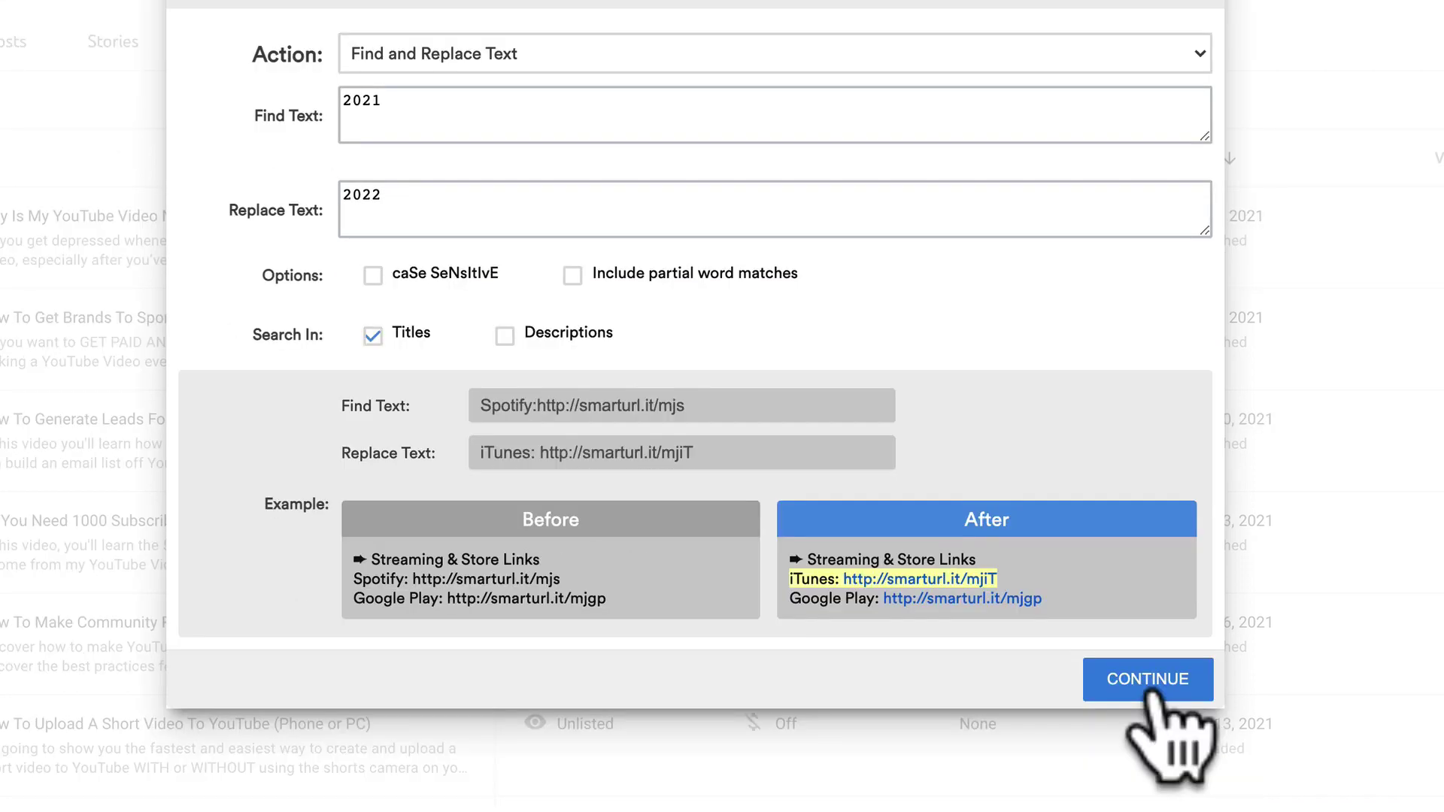
left_click(1148, 685)
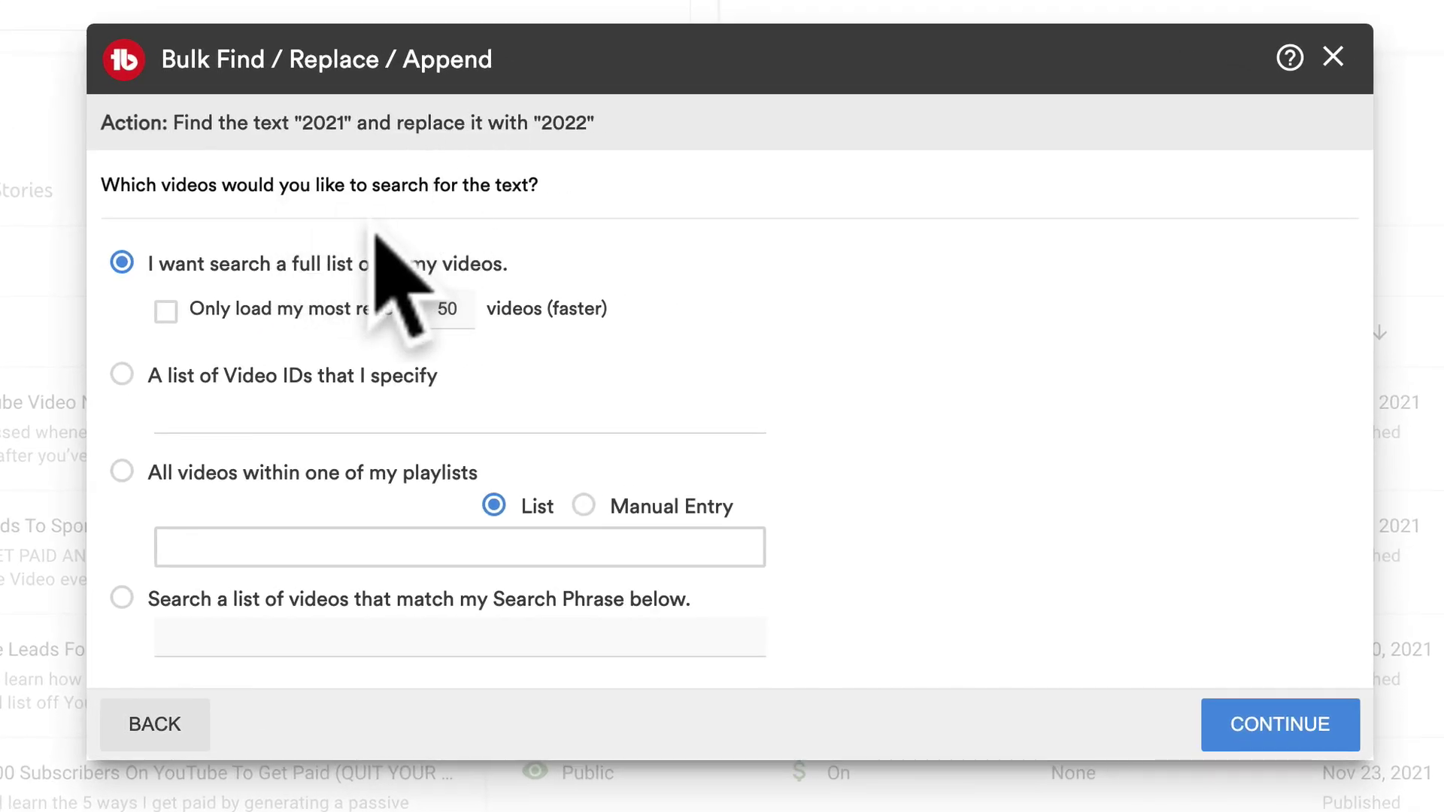
- Target only 'Best Time To Upload YouTube Videos 2021' by entering its video ID
left_click(120, 376)
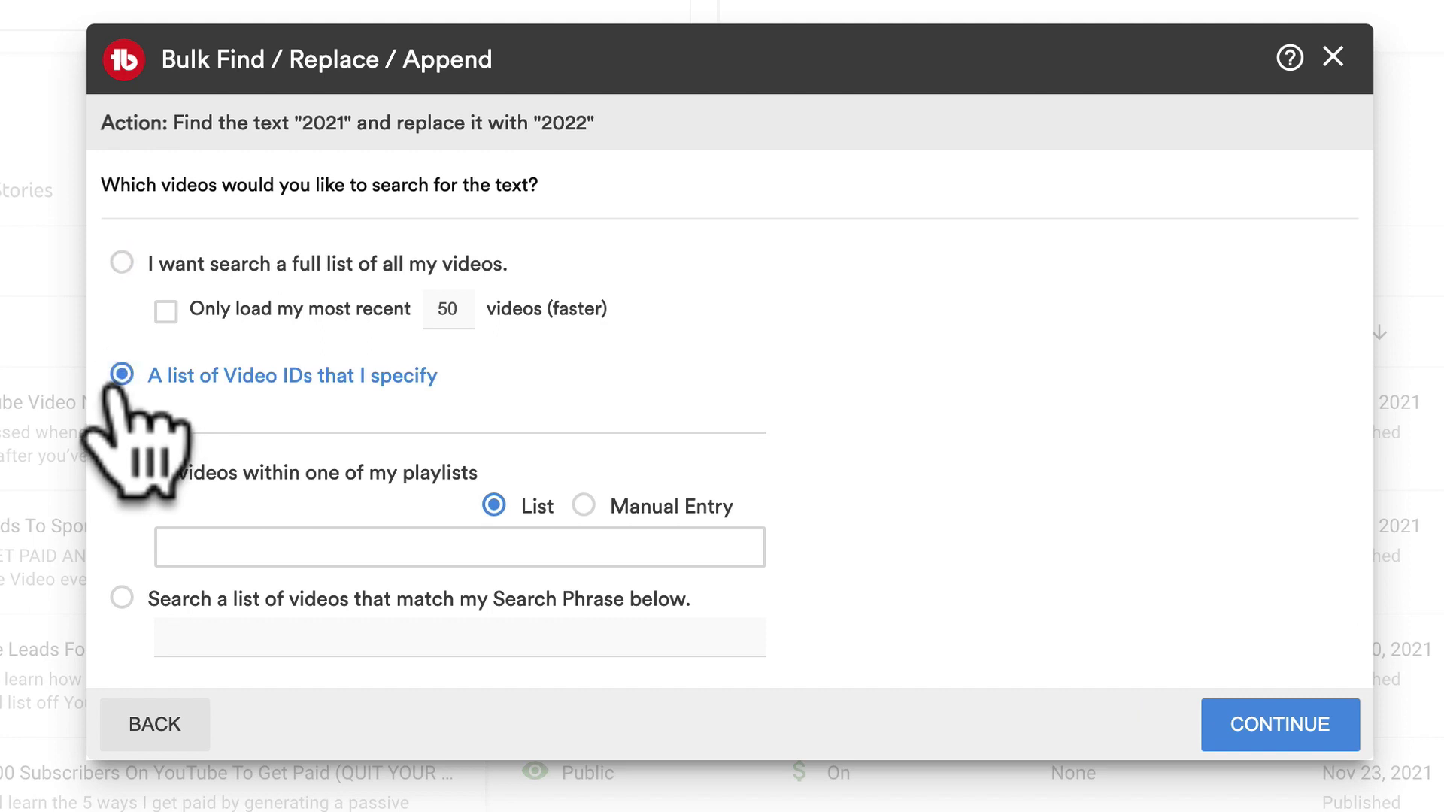
left_click(248, 414)
left_click(248, 474)
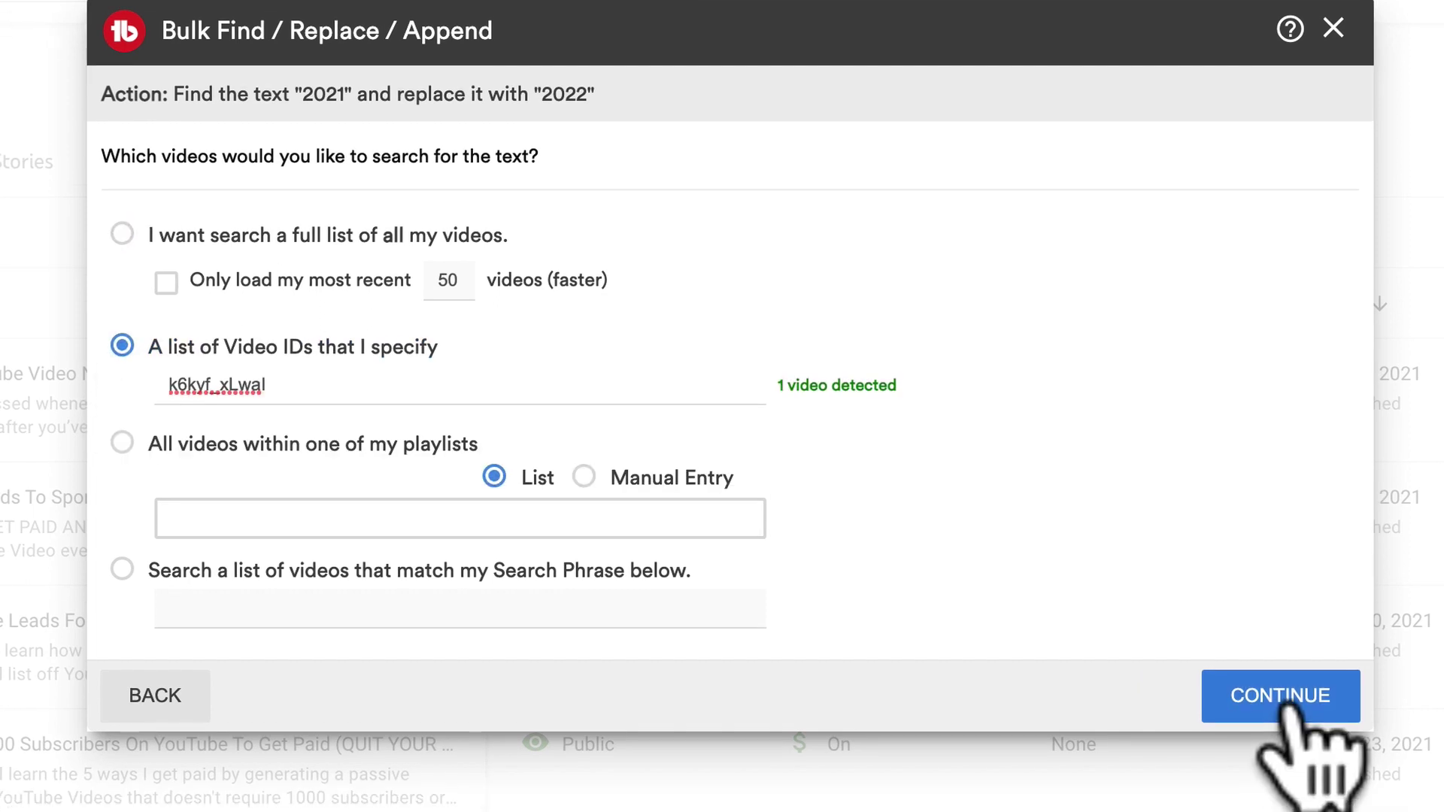
left_click(1280, 724)
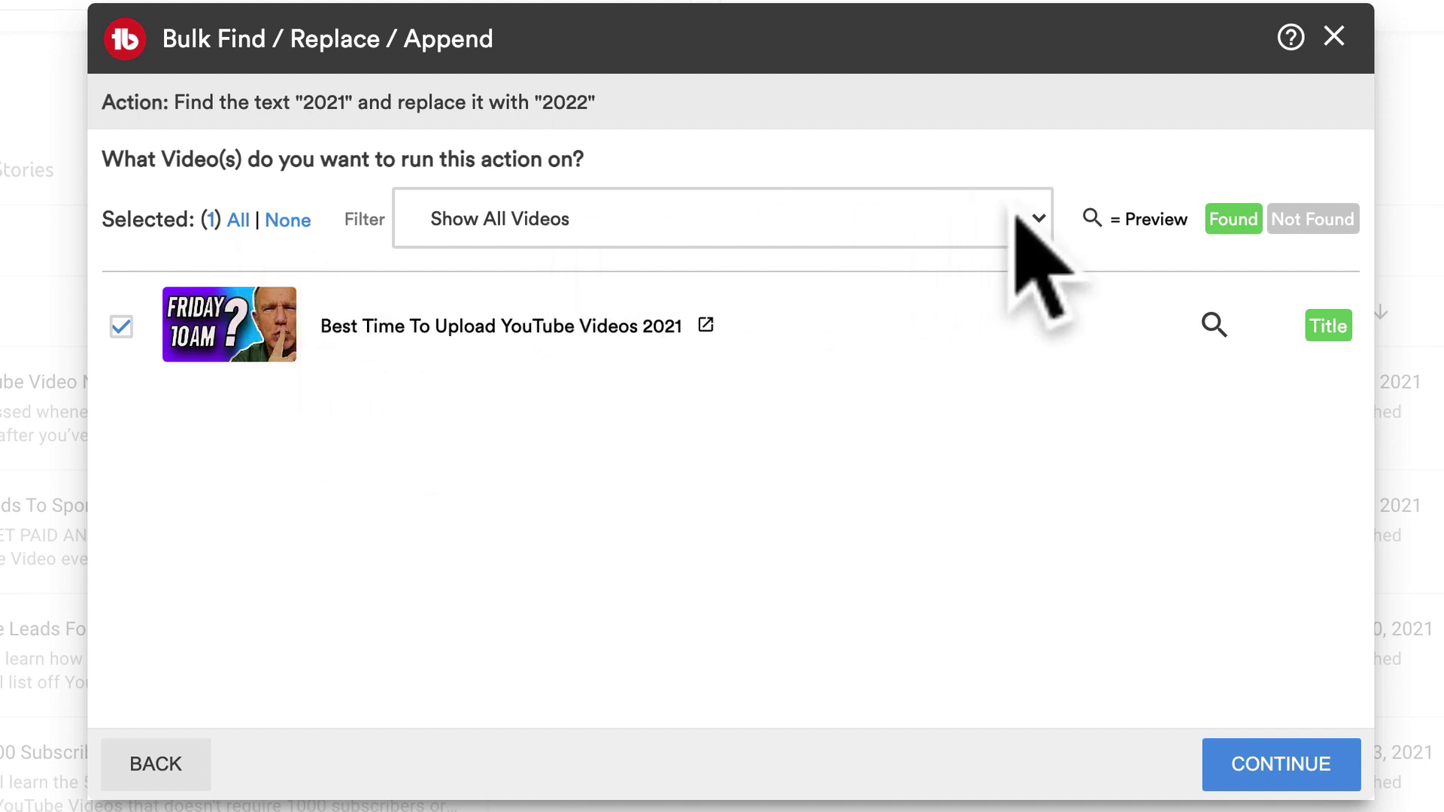
- Filter the targets to Only Public Videos and reach the 2021-to-2022 confirmation
left_click(1035, 218)
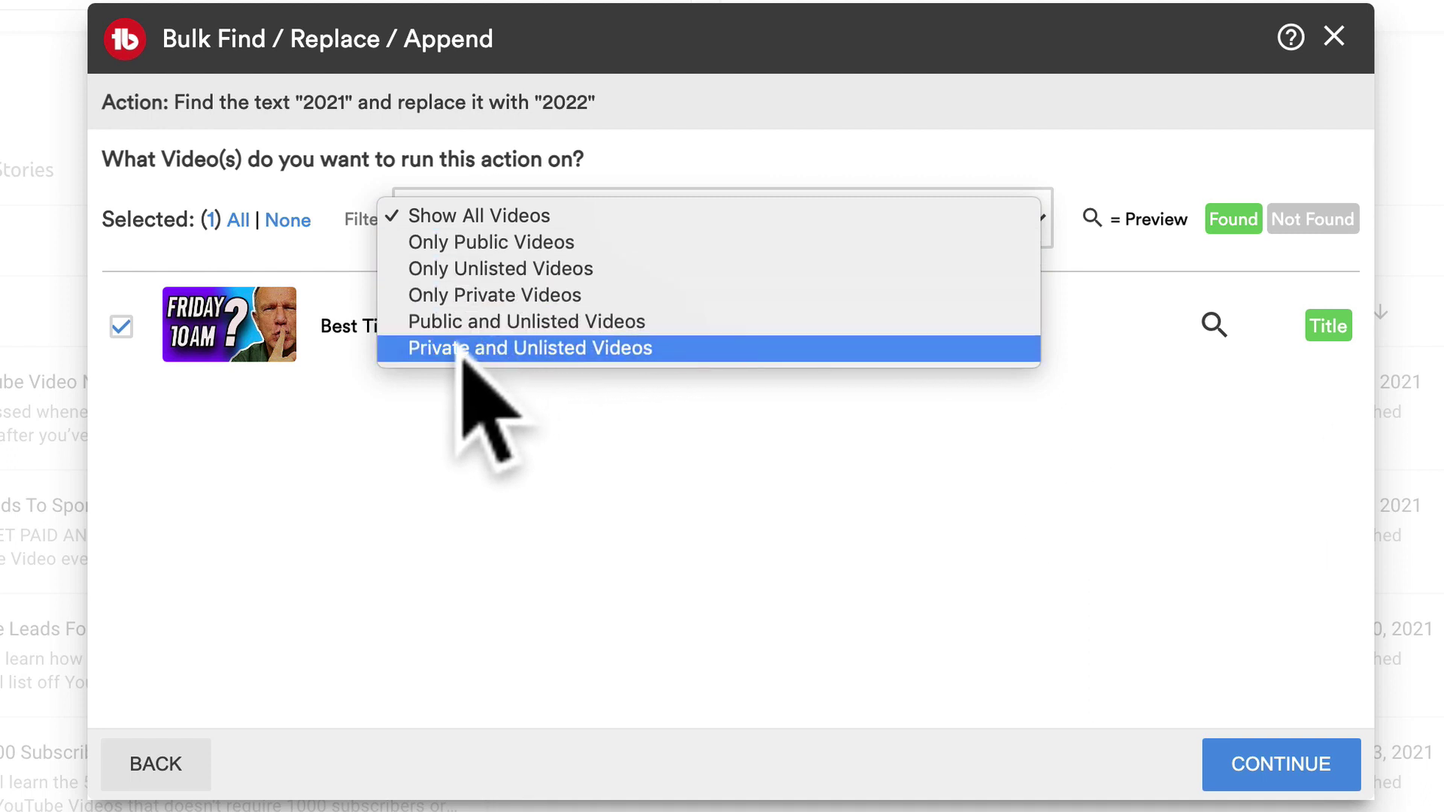
left_click(496, 242)
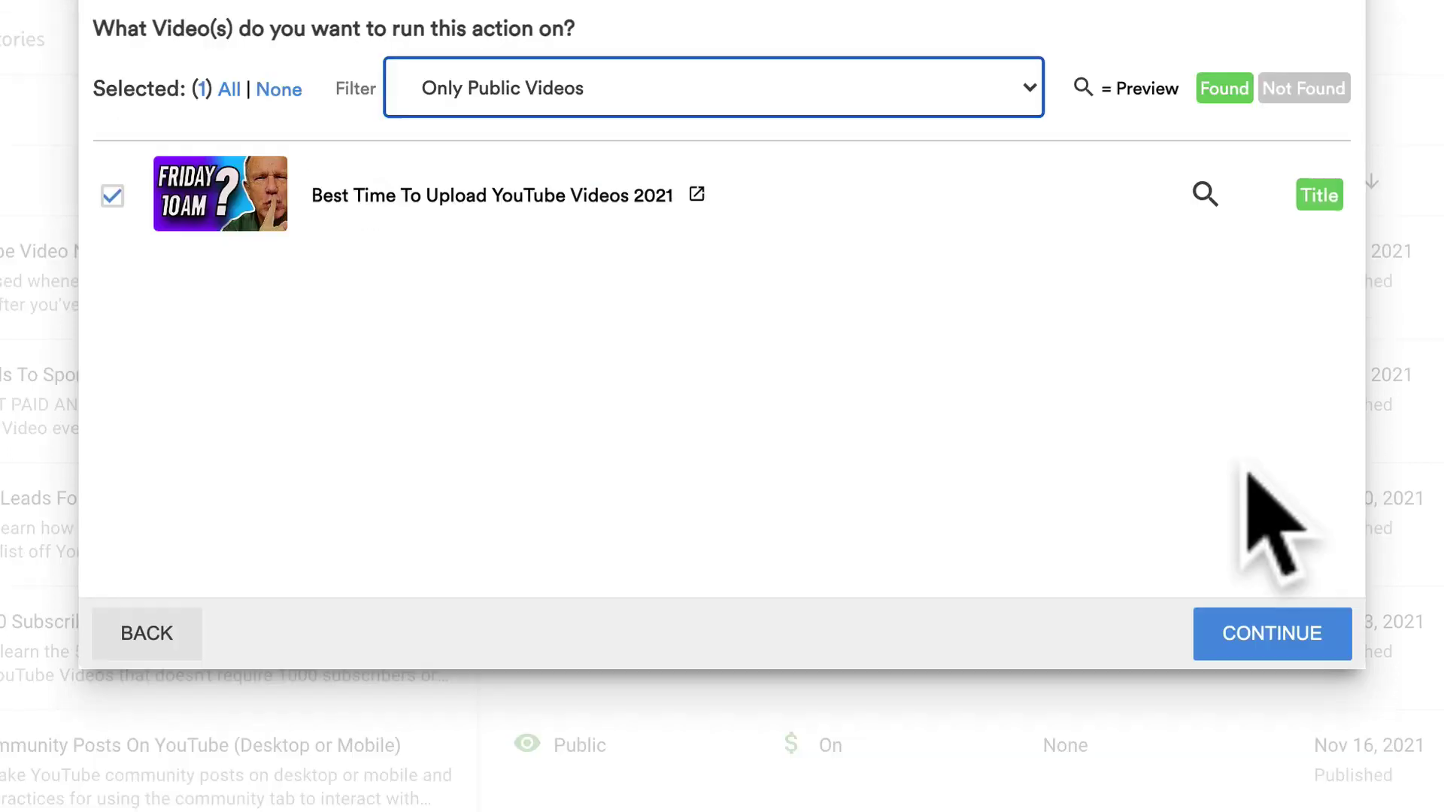
left_click(1281, 763)
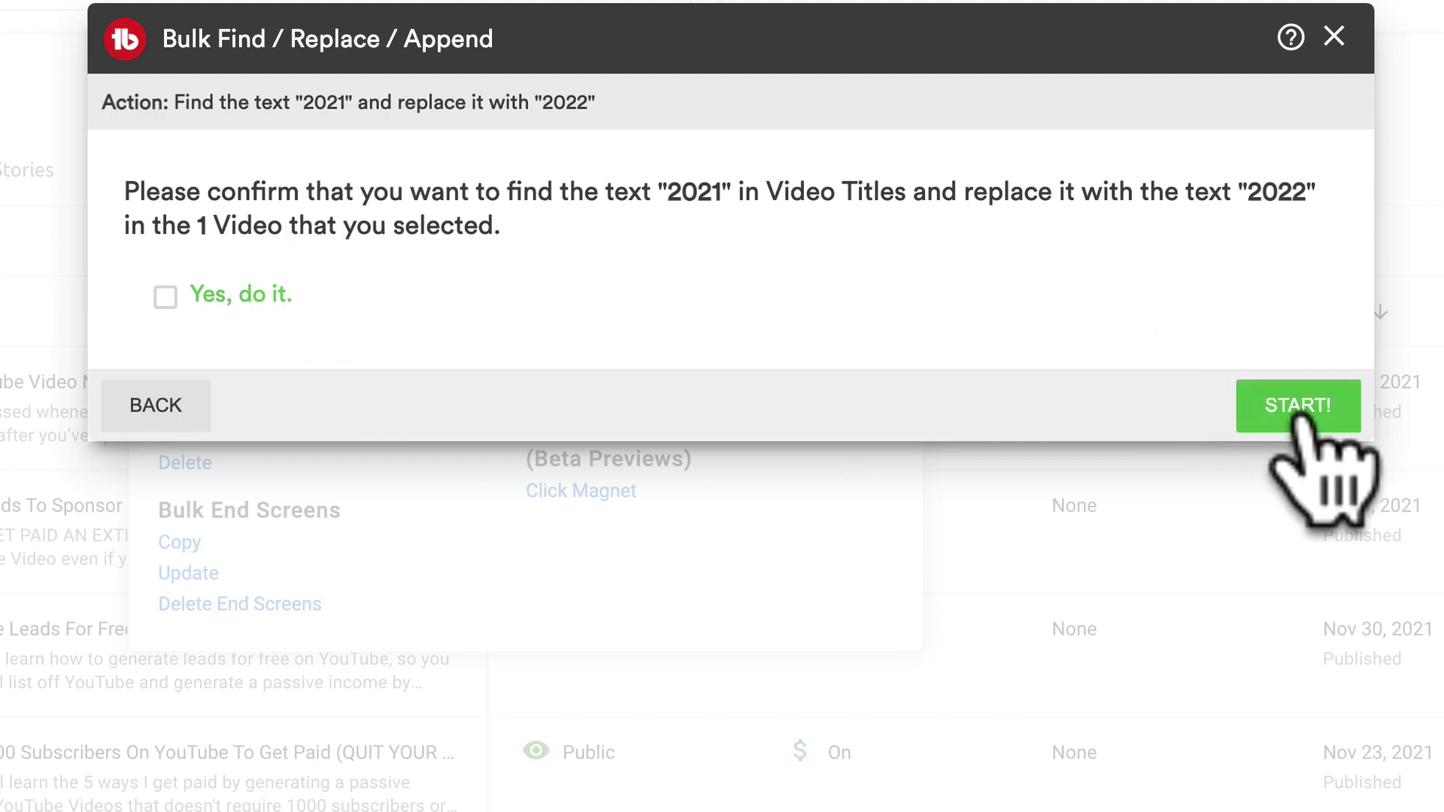
- Tick 'Yes, do it.' and start the 2021-to-2022 title replacement
left_click(165, 301)
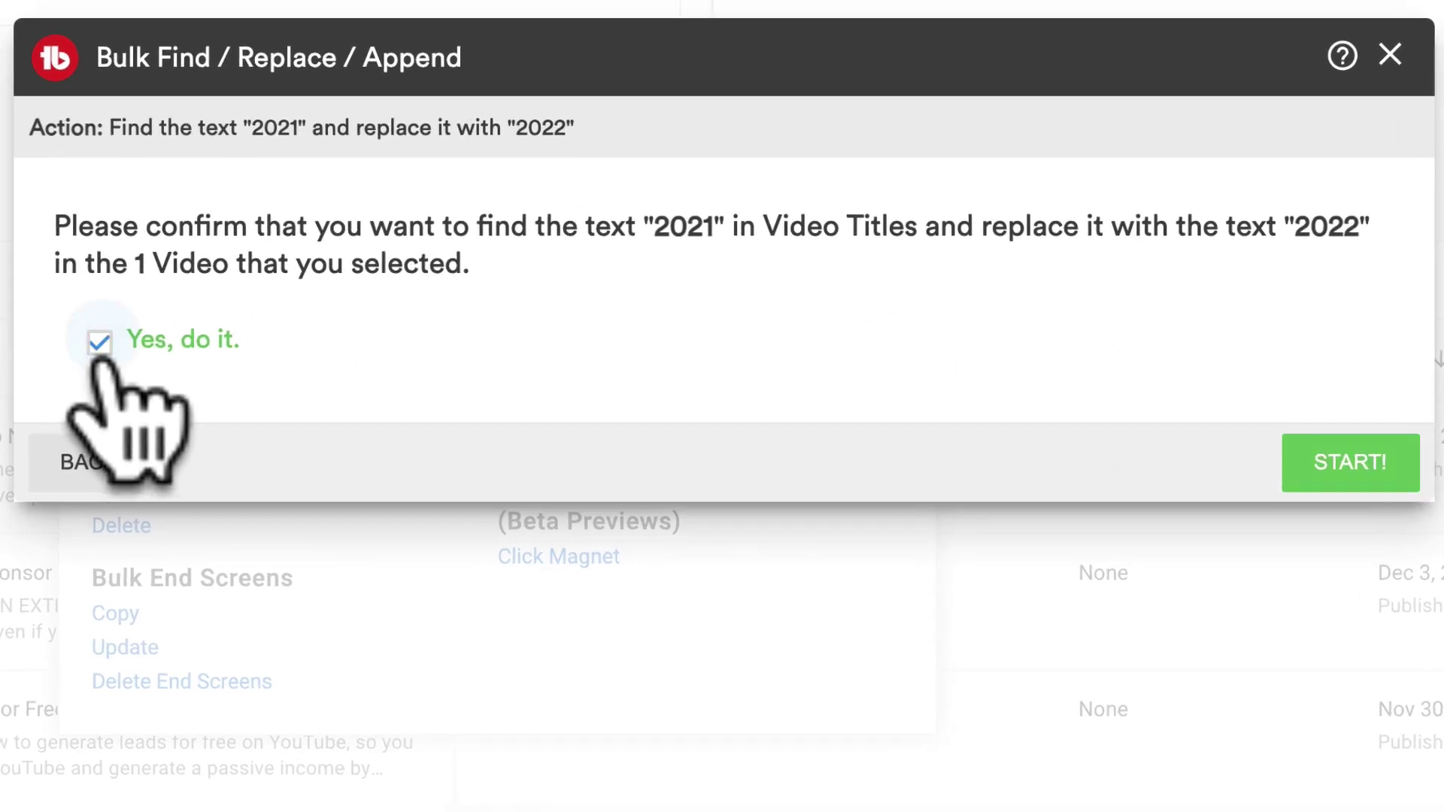
left_click(1376, 459)
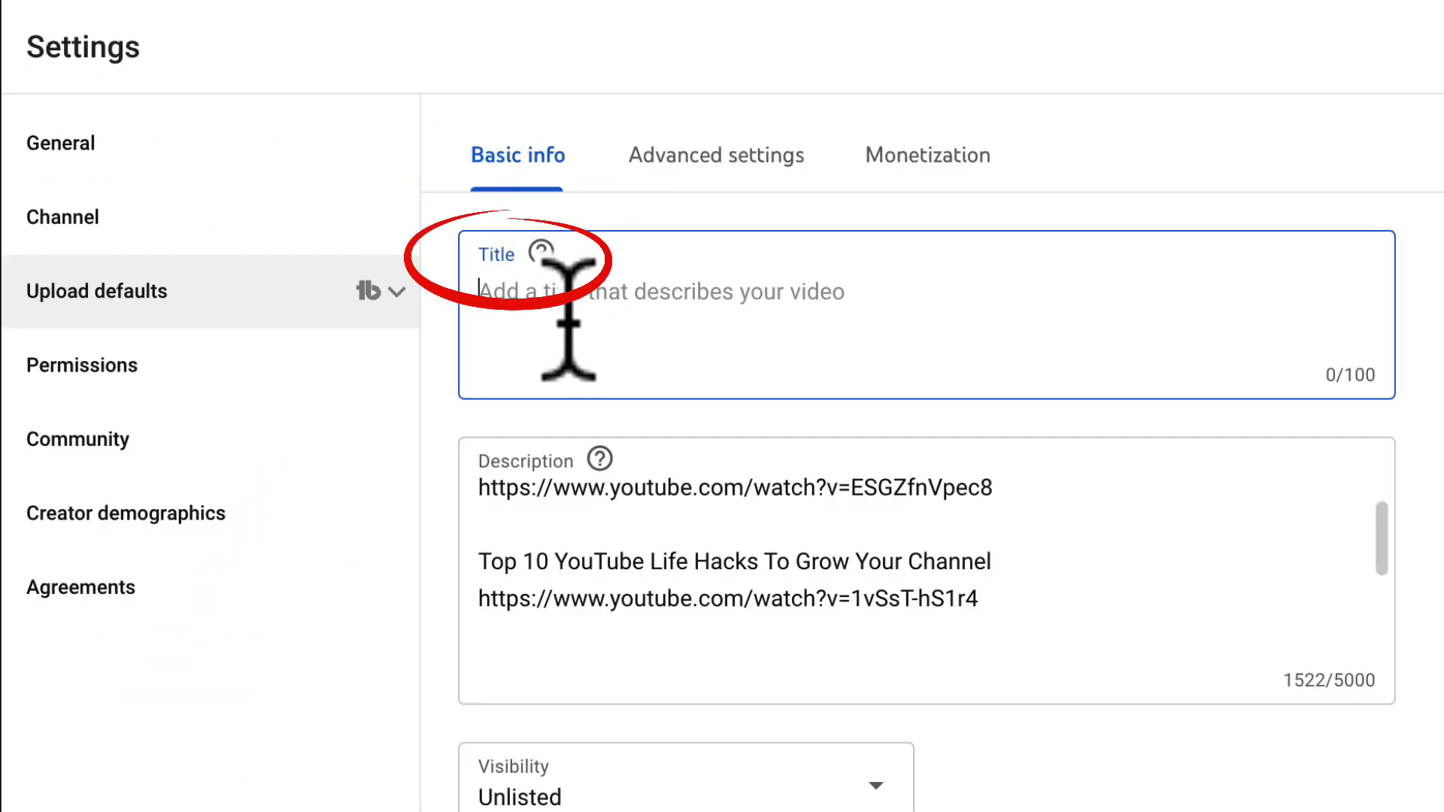
- Review the Basic info, Advanced settings and Monetization upload defaults
scroll(812, 586, "up", 5)
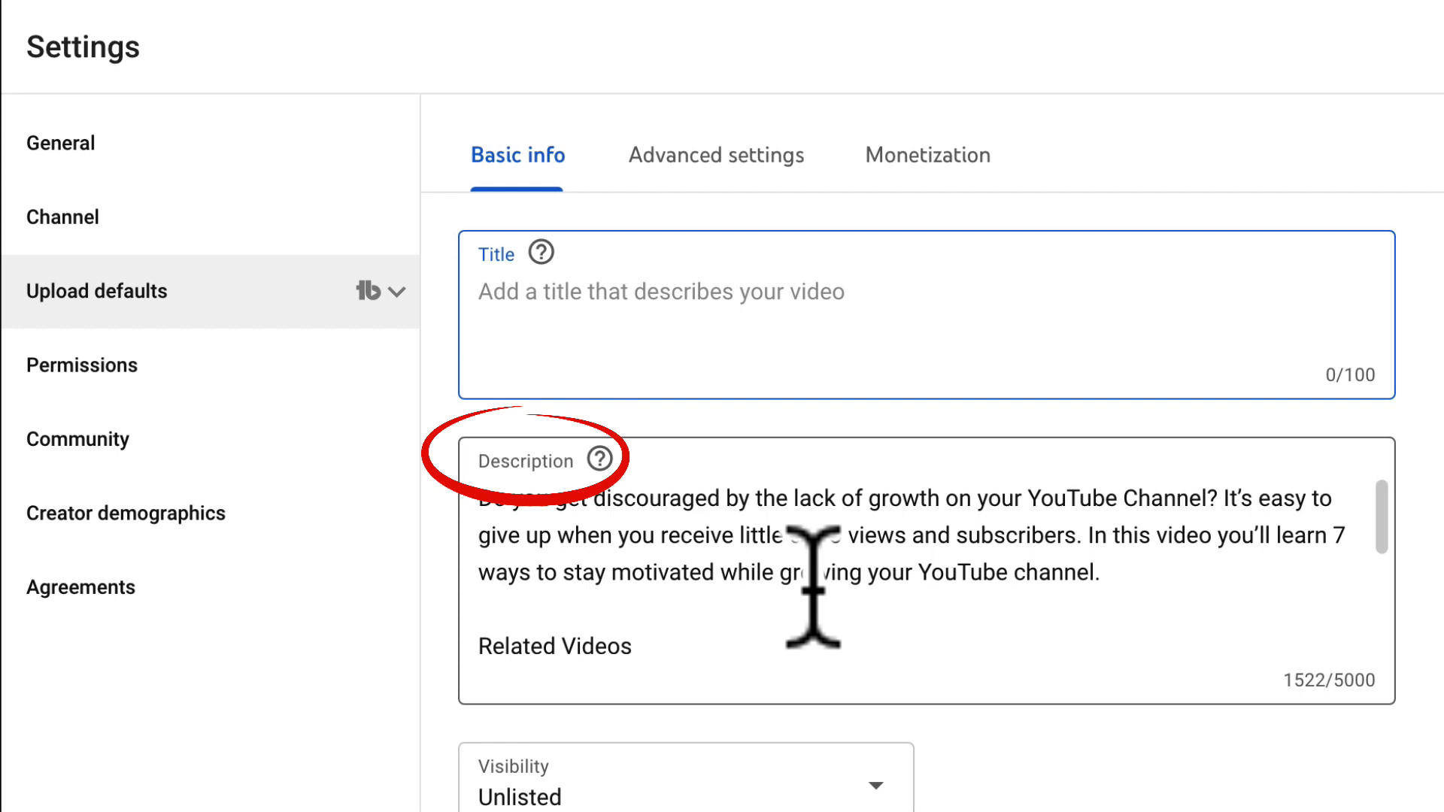
scroll(813, 587, "down", 6)
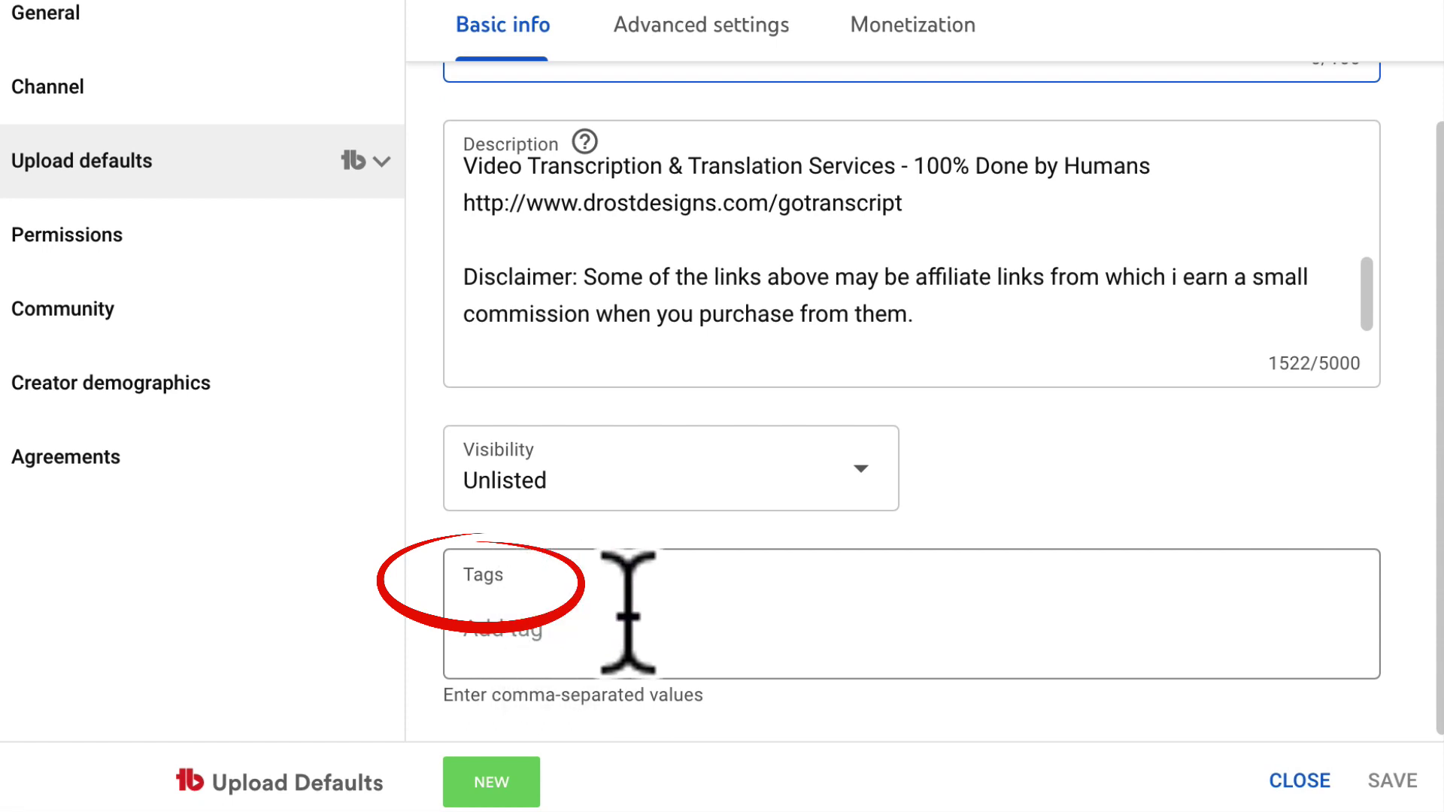
left_click(735, 29)
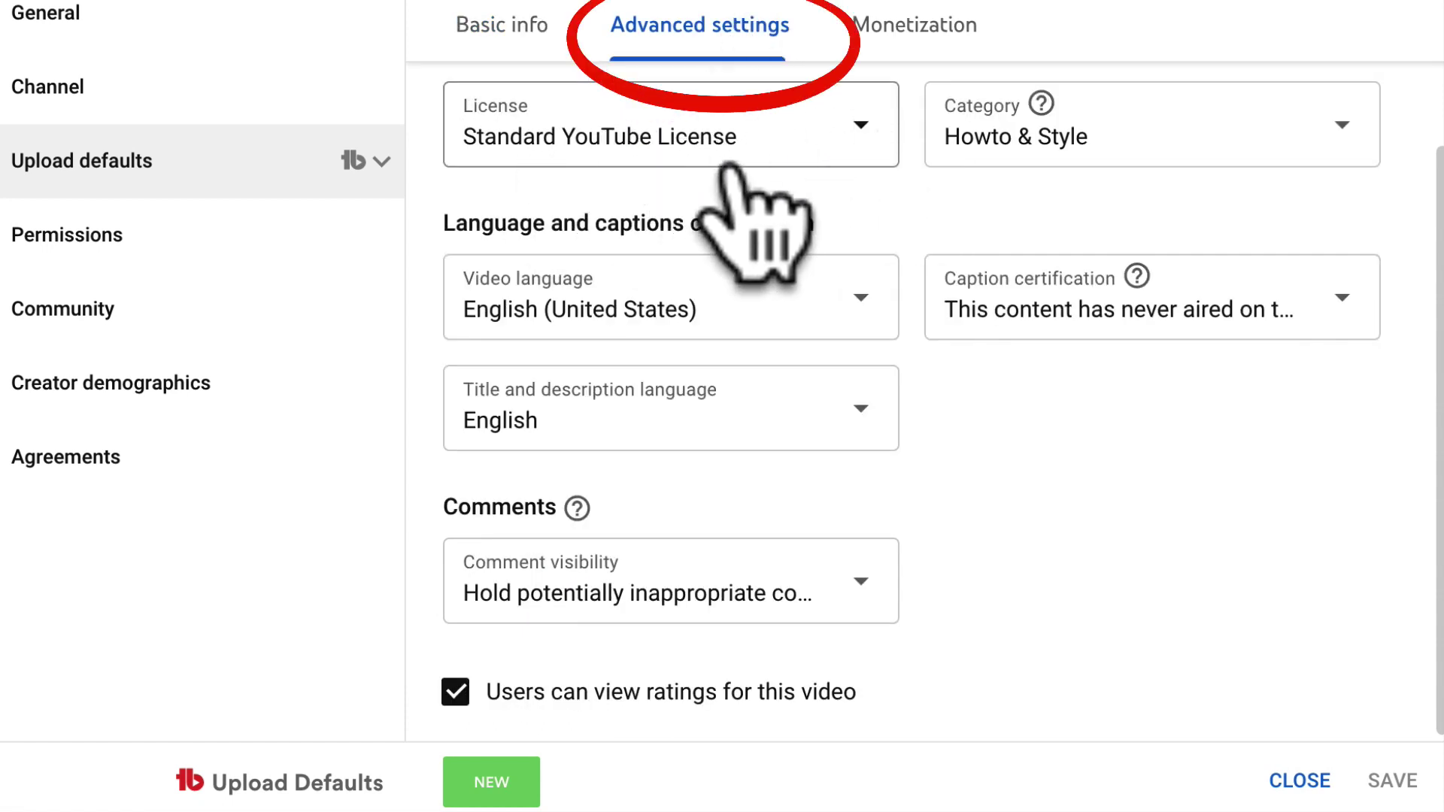
left_click(916, 24)
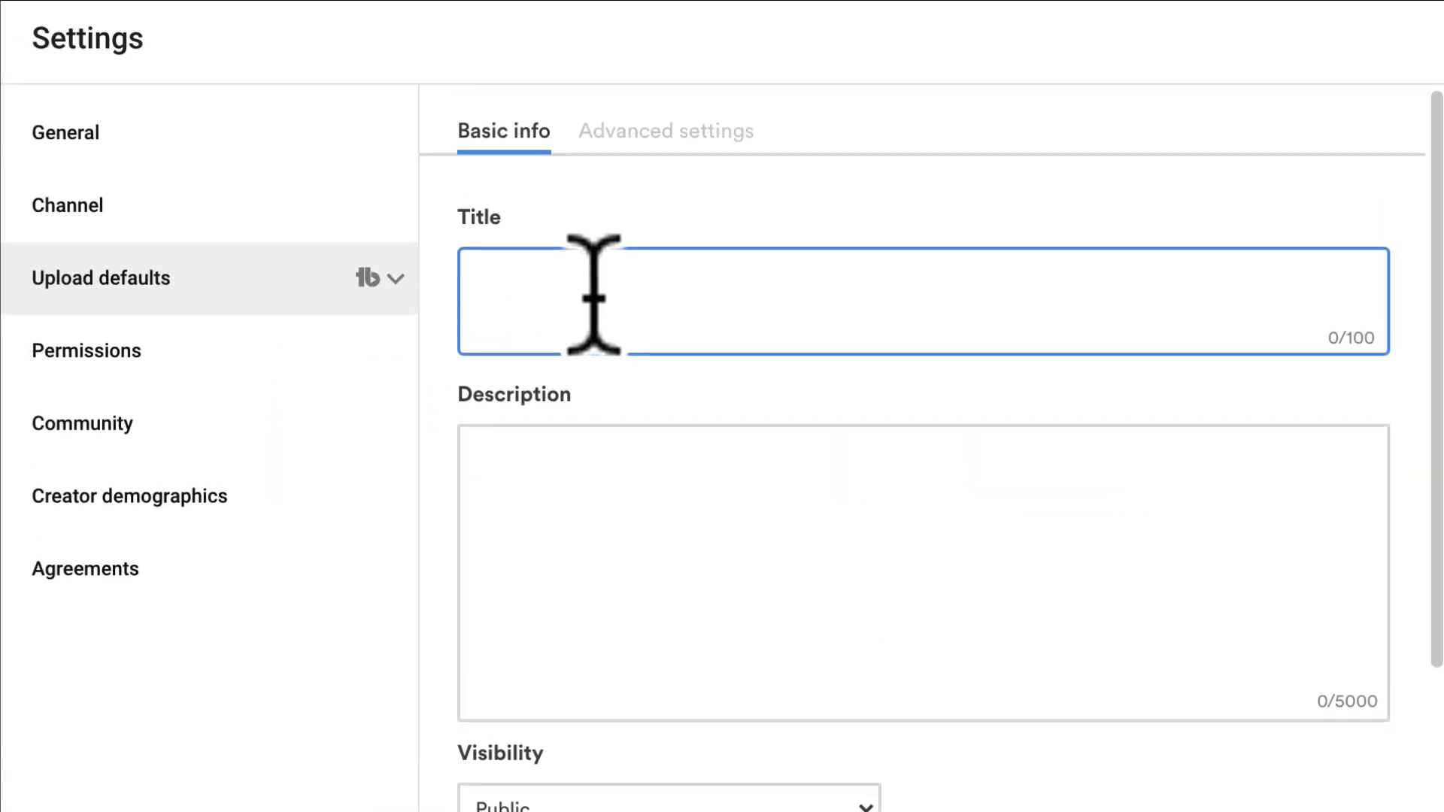
- Paste the prepared description into the Slideshow Tips profile and set its visibility to Unlisted
left_click(582, 470)
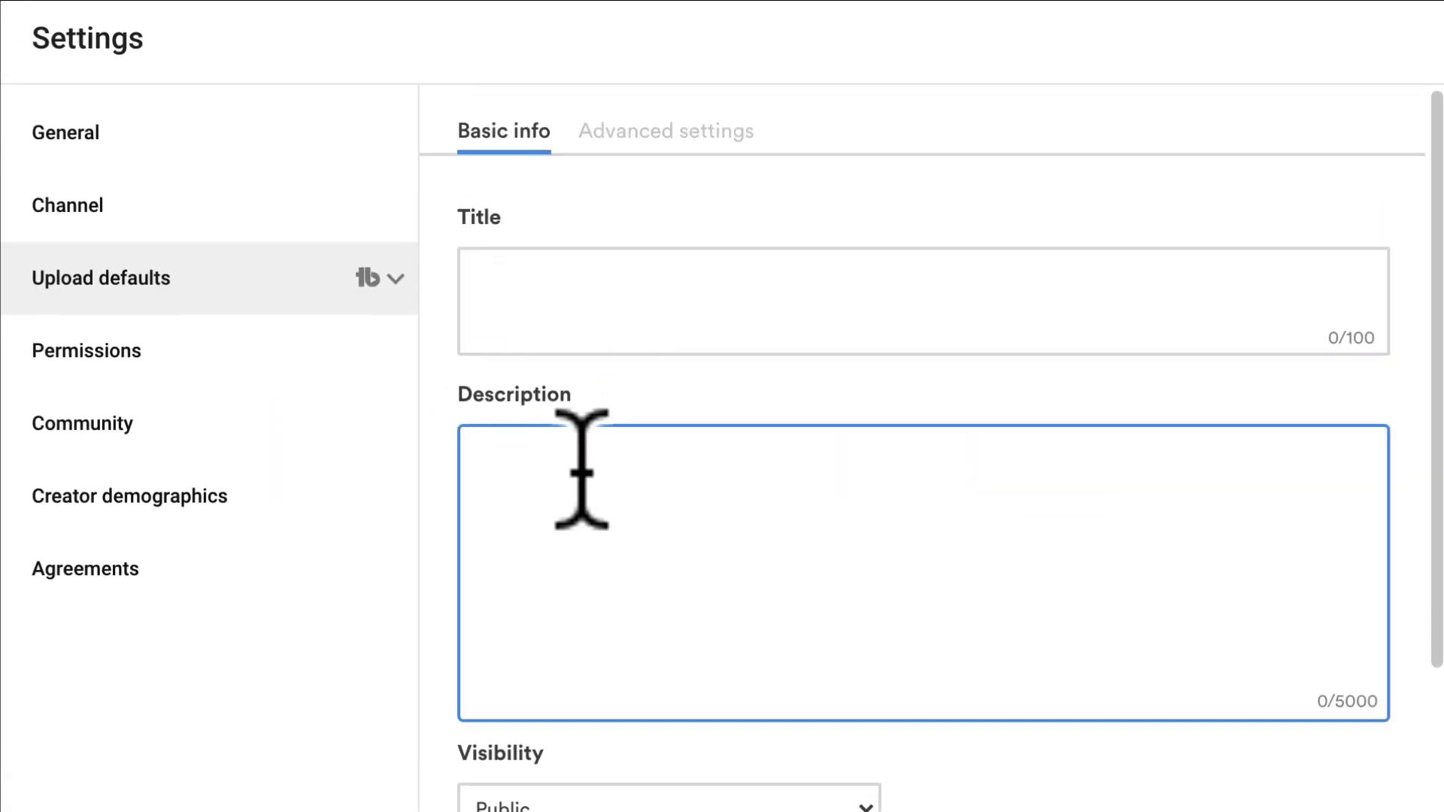
type("Slideshow Tips for creating video slideshows on YouTube")
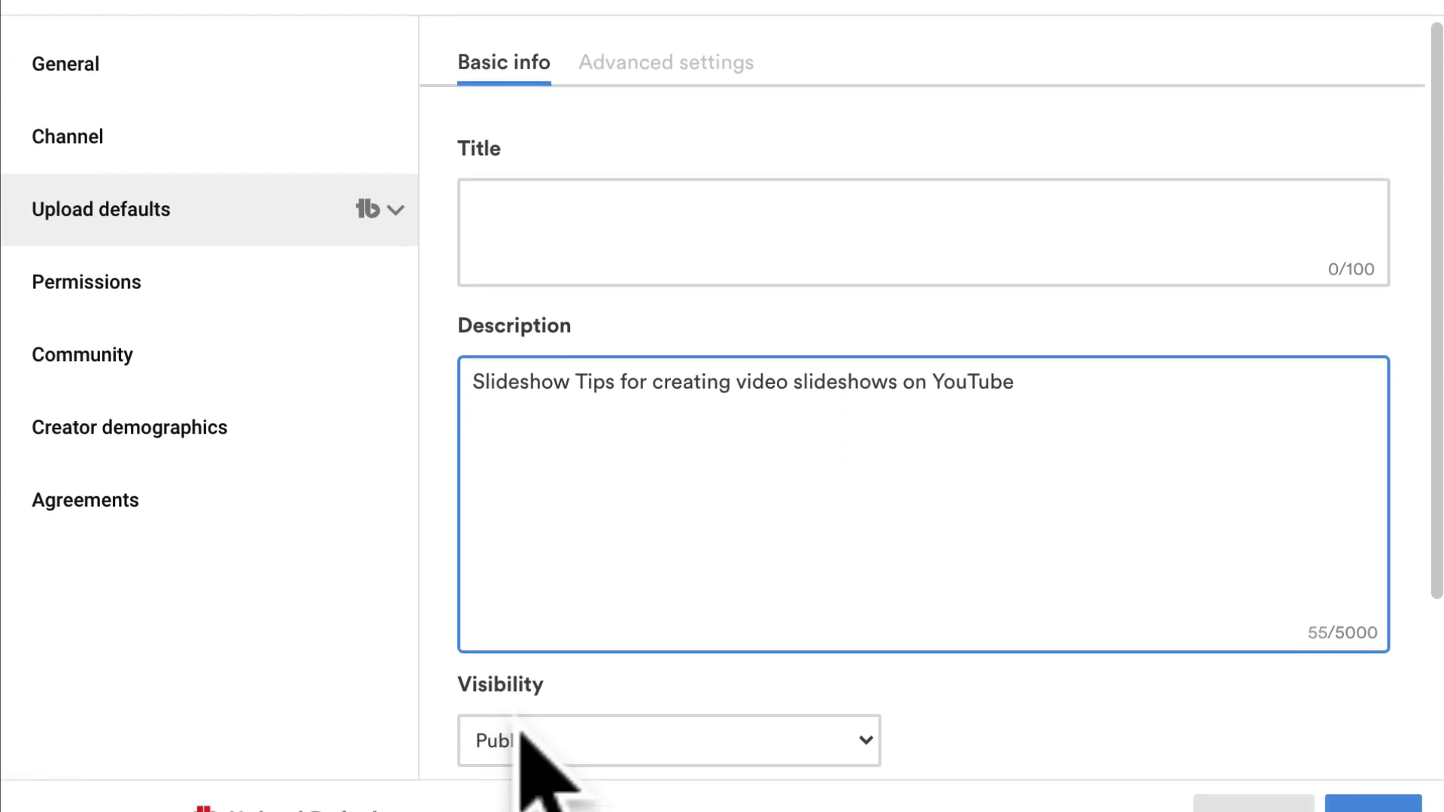
left_click(700, 797)
left_click(635, 743)
- Add the tag 'Slideshow tips' and save the Slideshow Tips profile
scroll(718, 715, "down", 3)
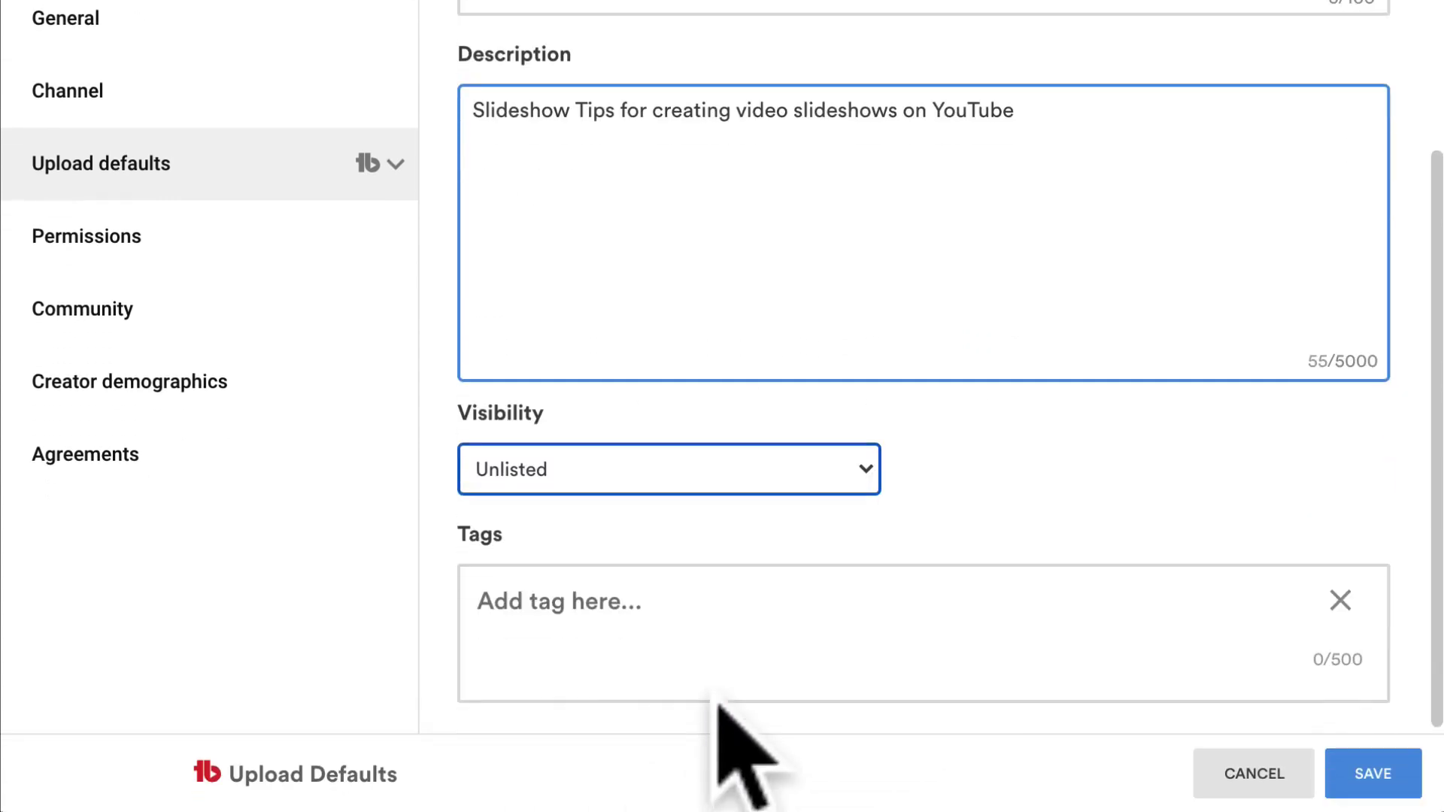
left_click(501, 602)
type("Slideshow tips")
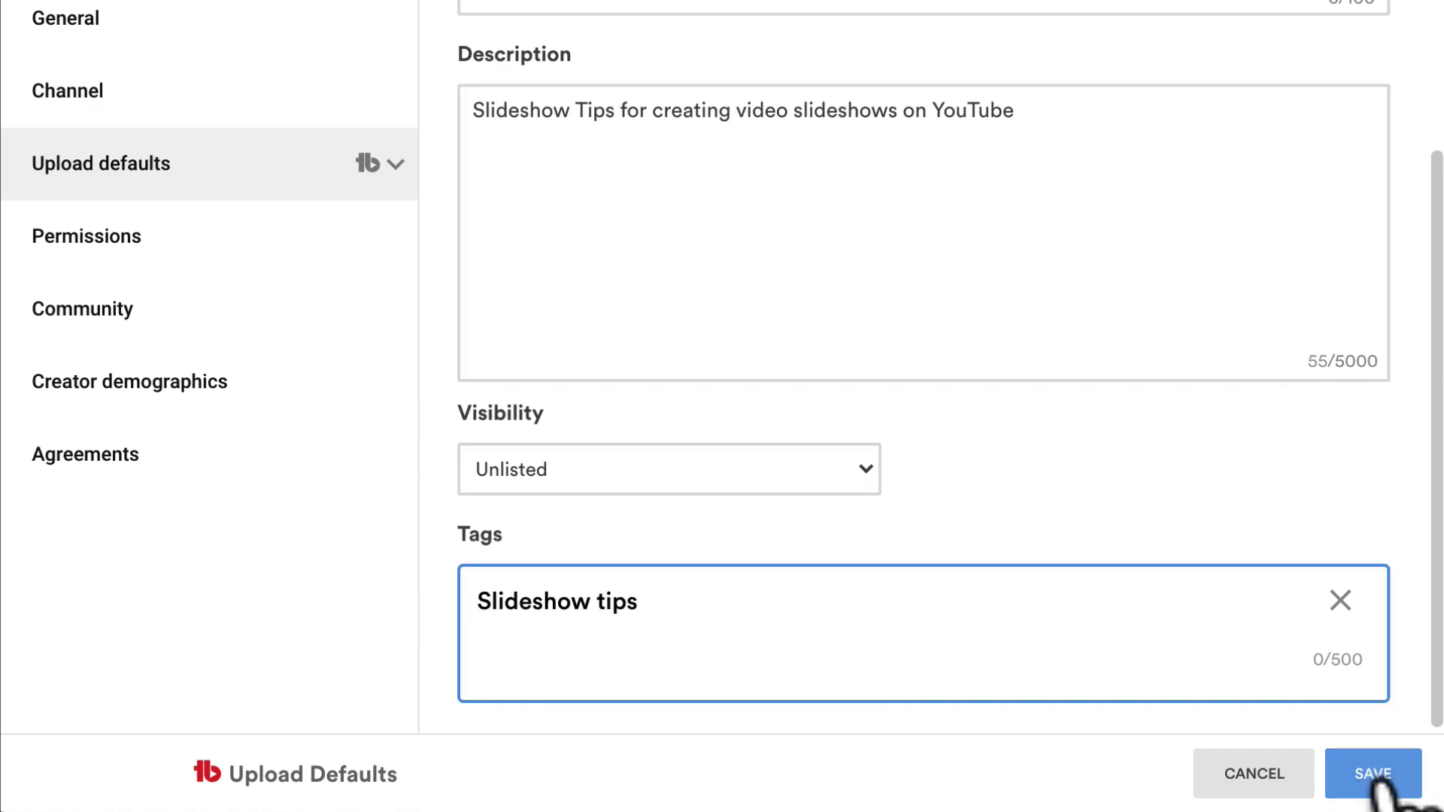
left_click(1376, 779)
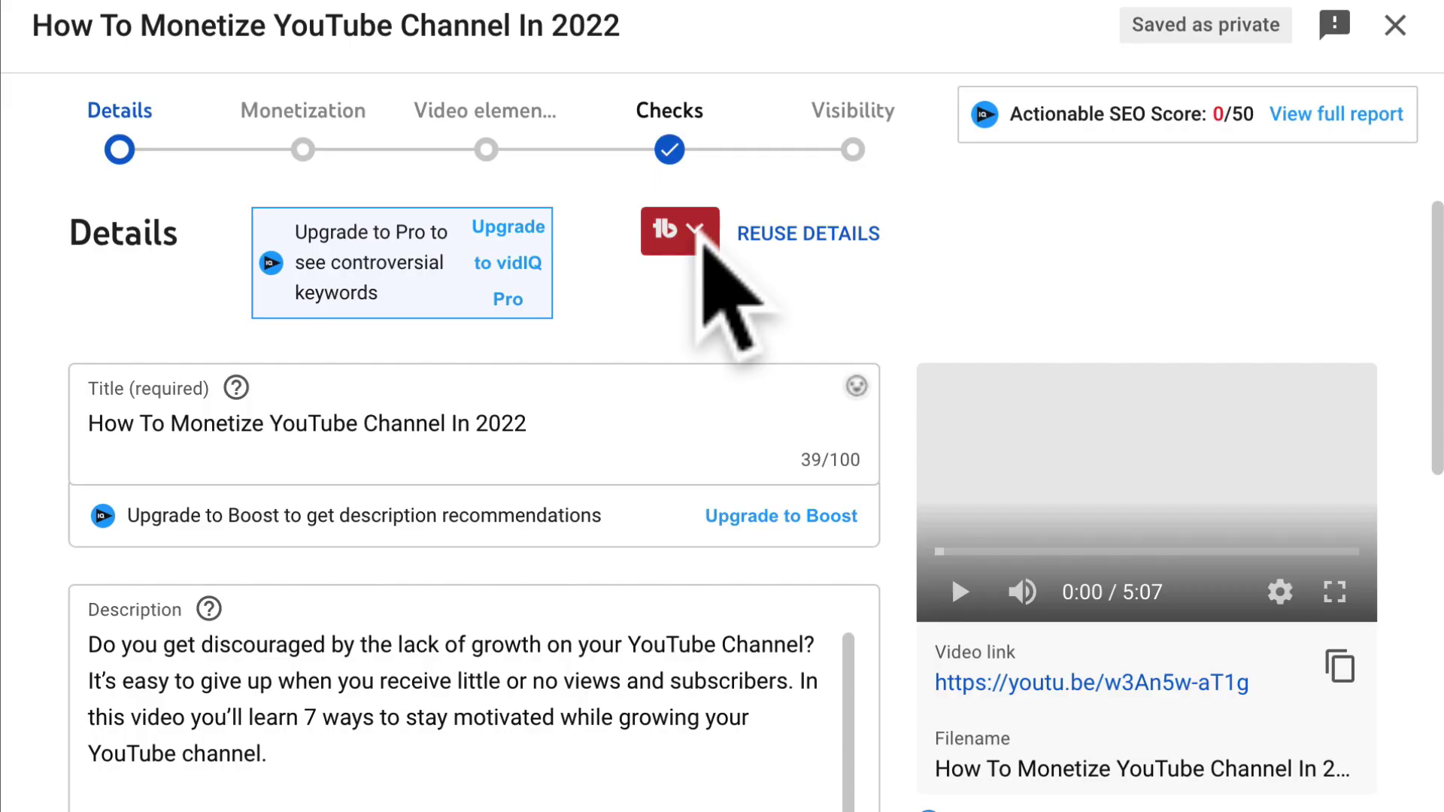
- Apply the Slideshow Tips upload default from TubeBuddy to 'How To Monetize YouTube Channel In 2022'
left_click(703, 234)
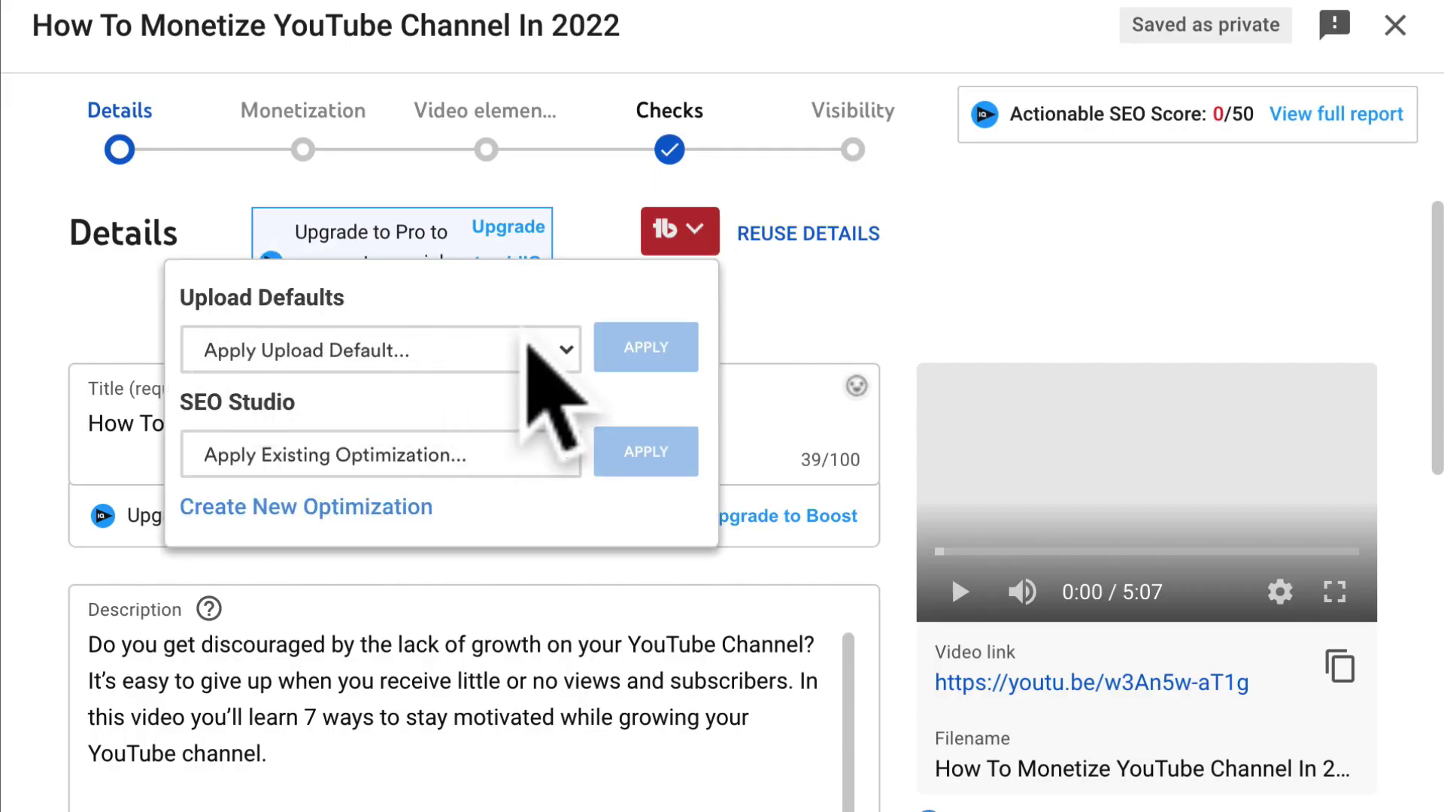
left_click(564, 352)
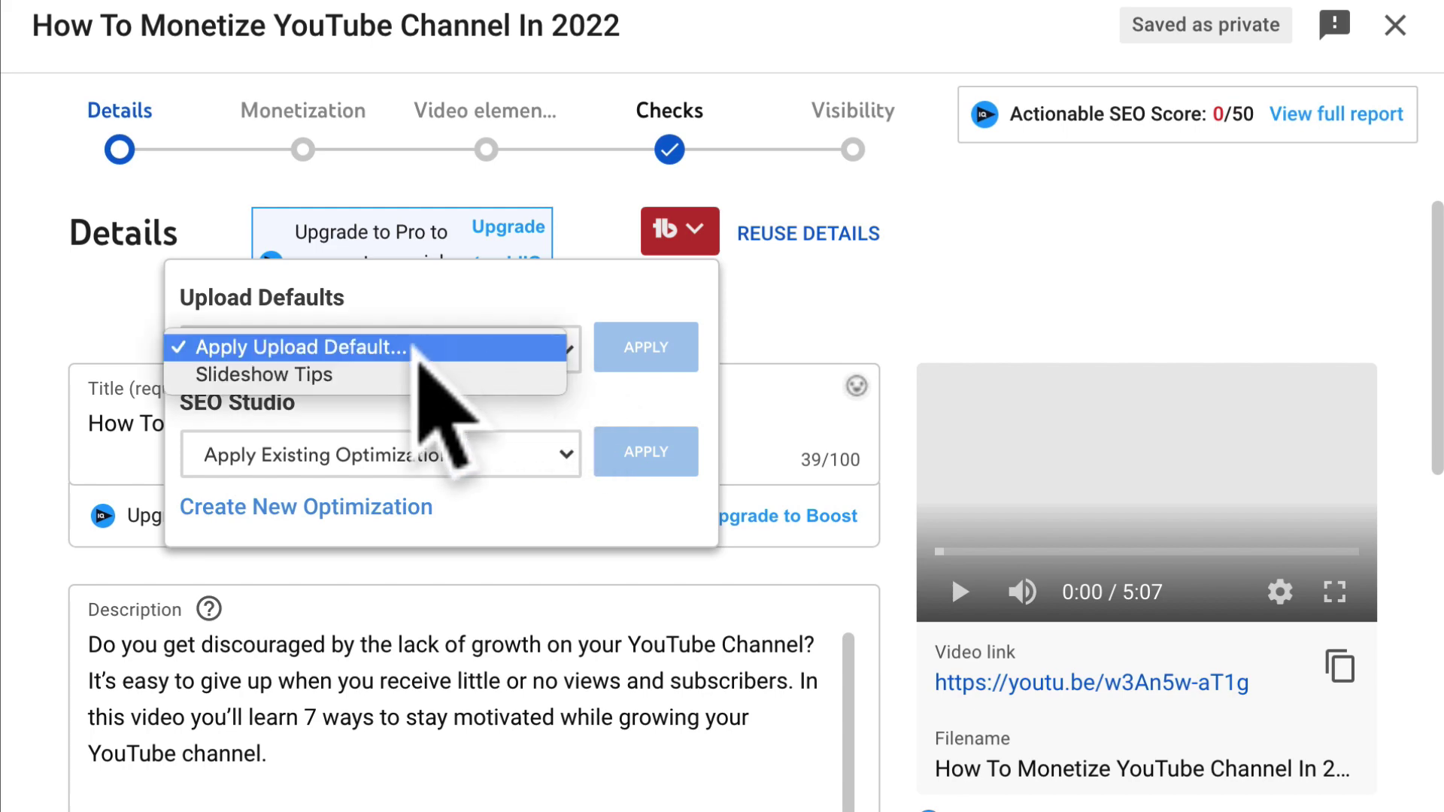
left_click(334, 374)
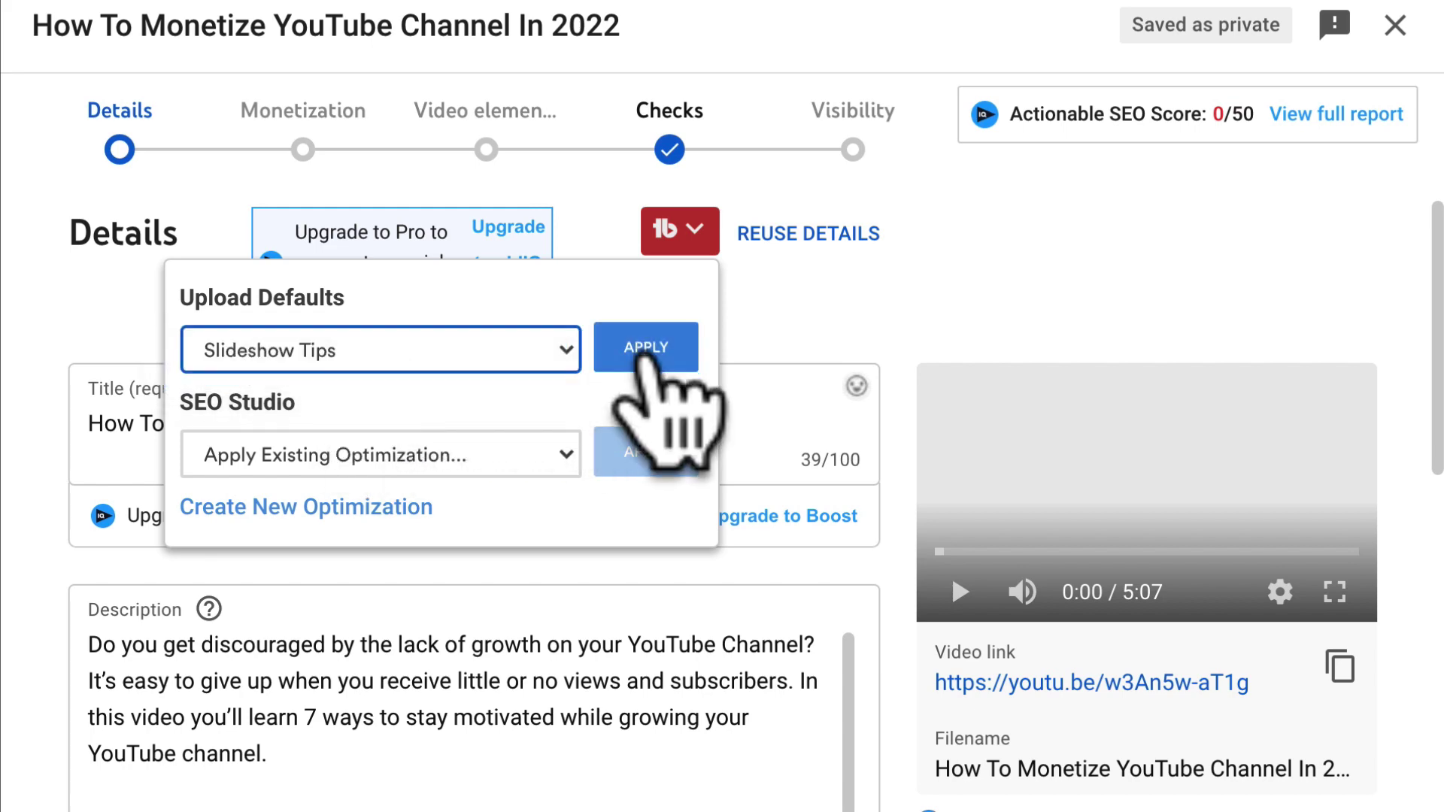
left_click(641, 355)
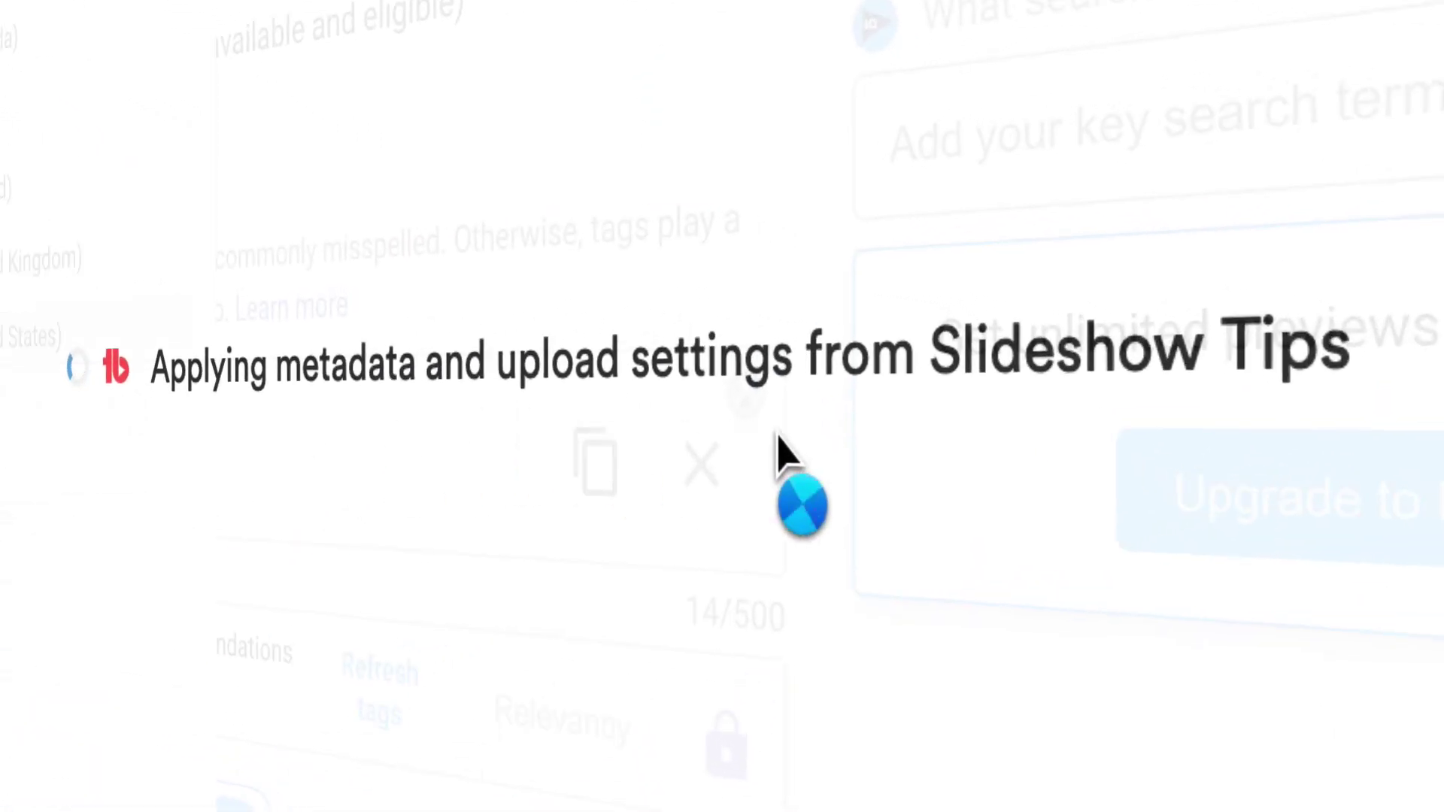